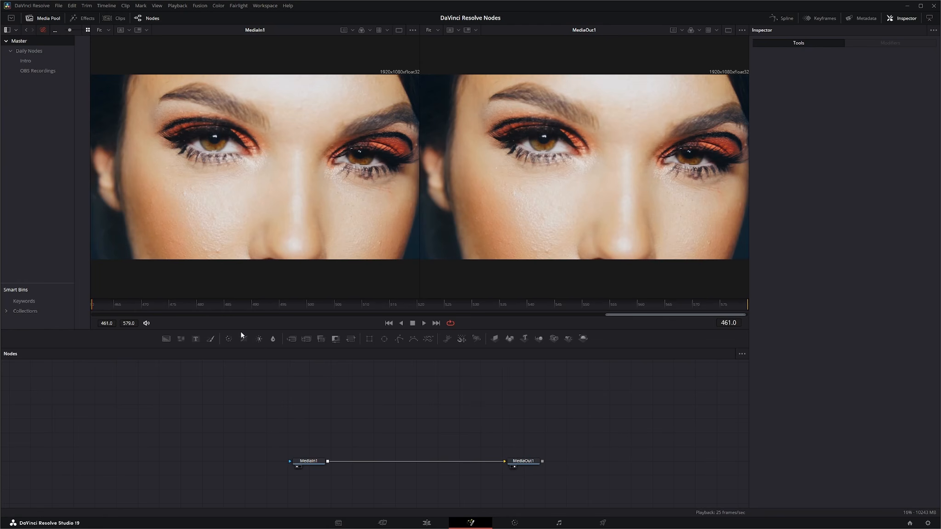
Step: Add a Color Curves node to the empty area above the connection between MediaIn1 and MediaOut1
drag(244, 341, 410, 410)
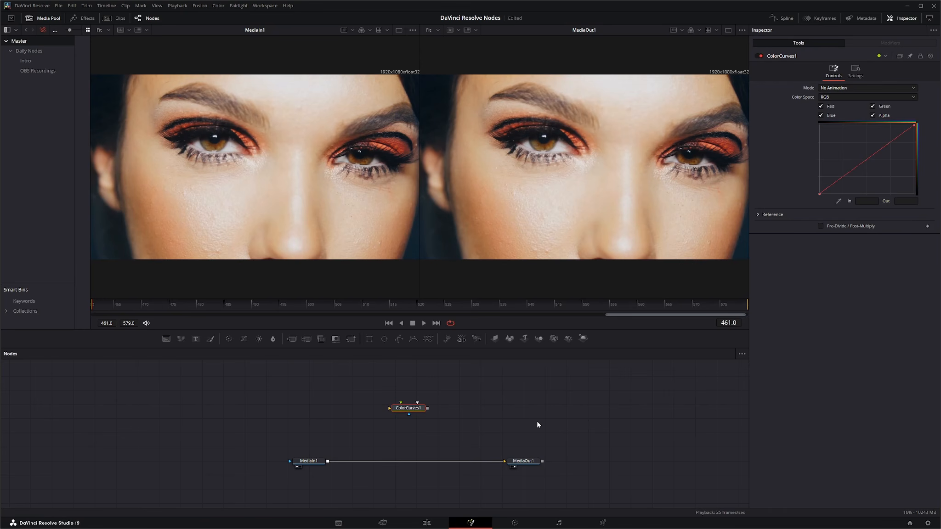
Step: Look up Color Curves in the tool selector with the search text "color cu" and close it without adding a node
key(shift+space)
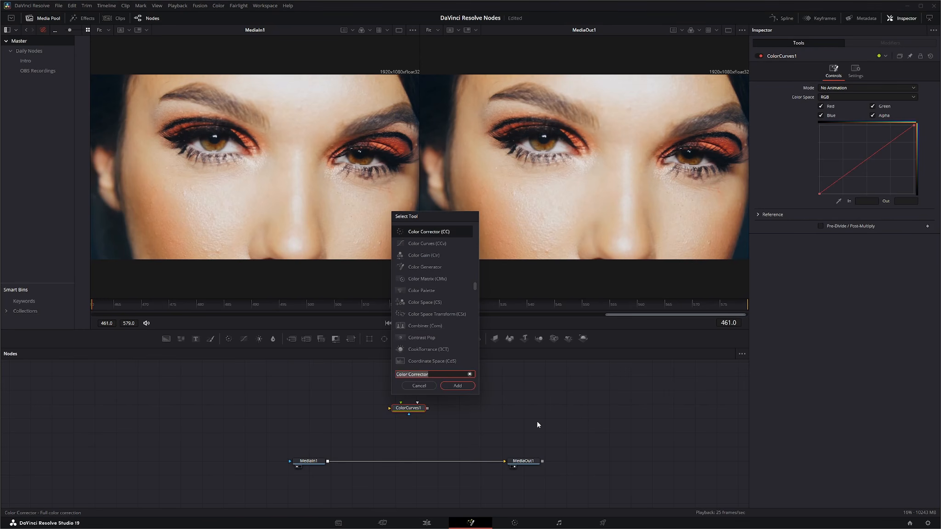
text(colo)
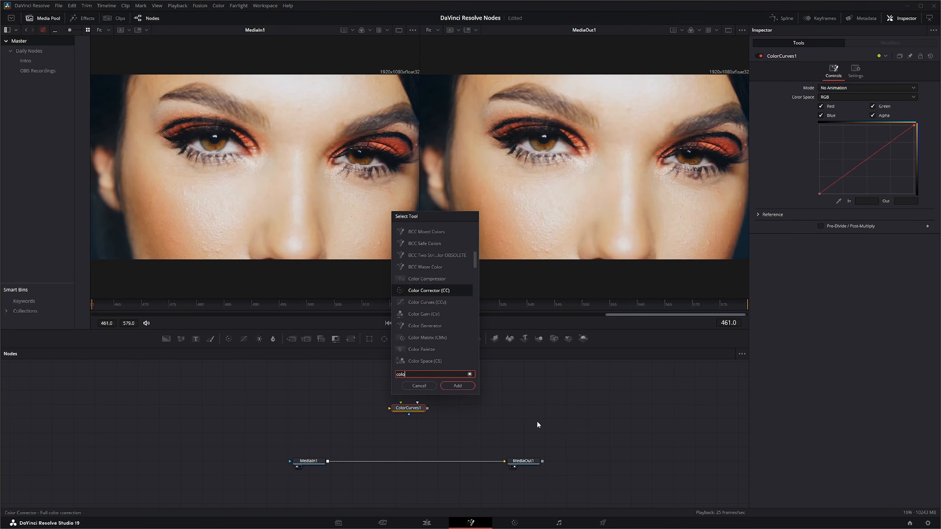
text(r cu)
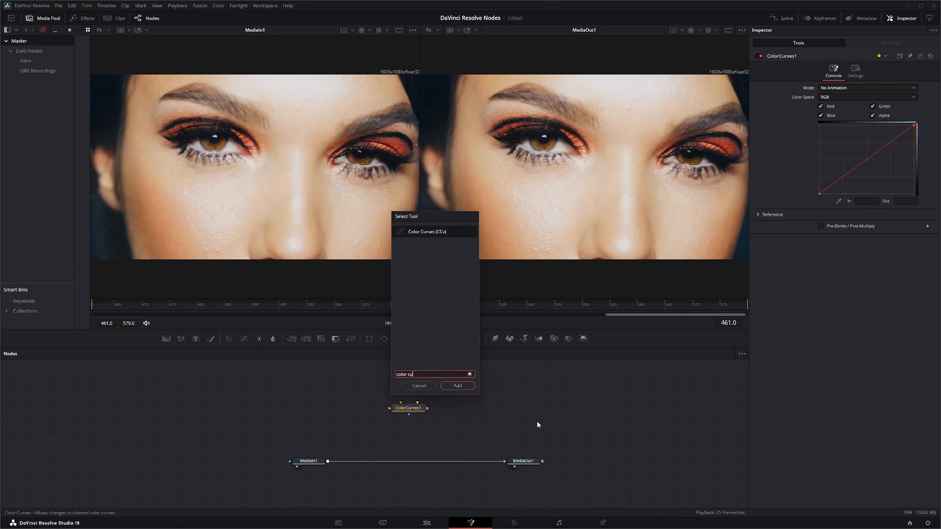
click(426, 387)
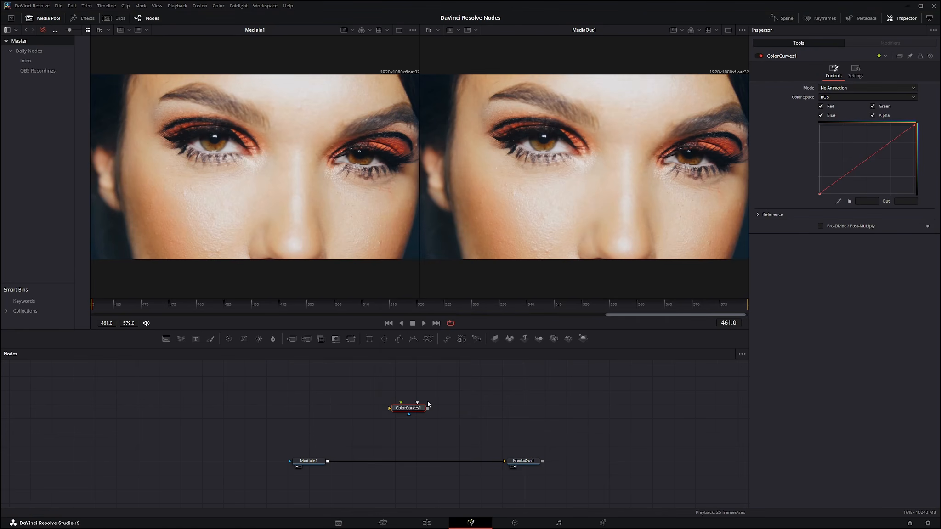
Step: Insert the ColorCurves1 node into the connection between MediaIn1 and MediaOut1
drag(410, 411, 420, 464)
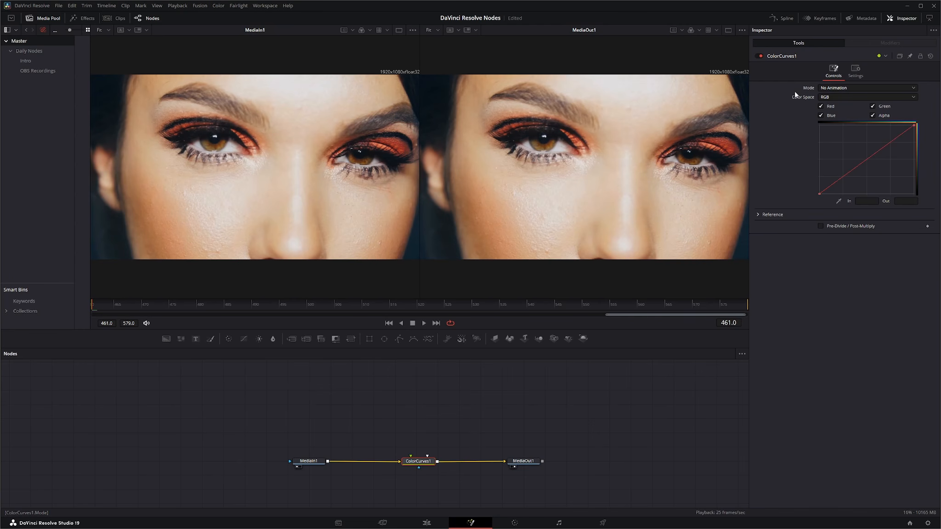
Step: Try an unanimated curve dip at about In 0.585, Out 0.267 during playback, and reset the ColorCurves1 node
drag(868, 158, 875, 177)
click(423, 323)
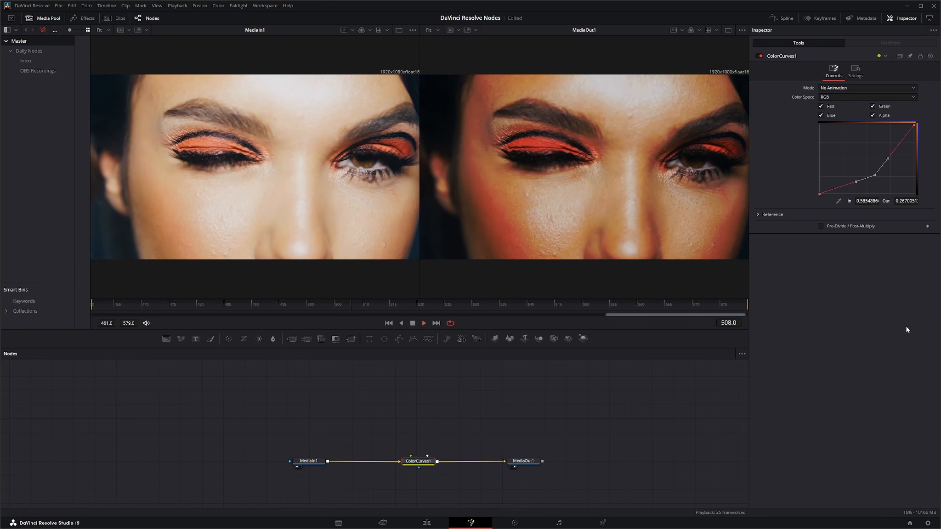
click(413, 323)
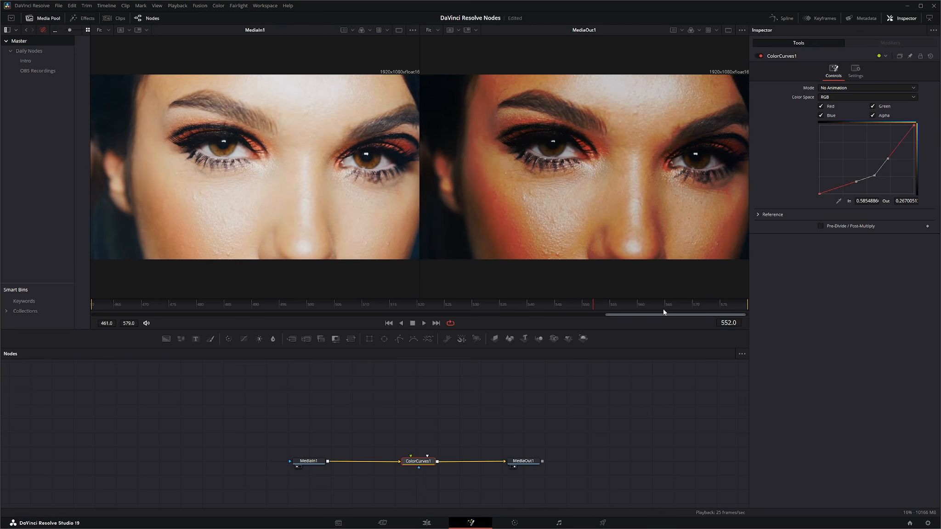
click(930, 55)
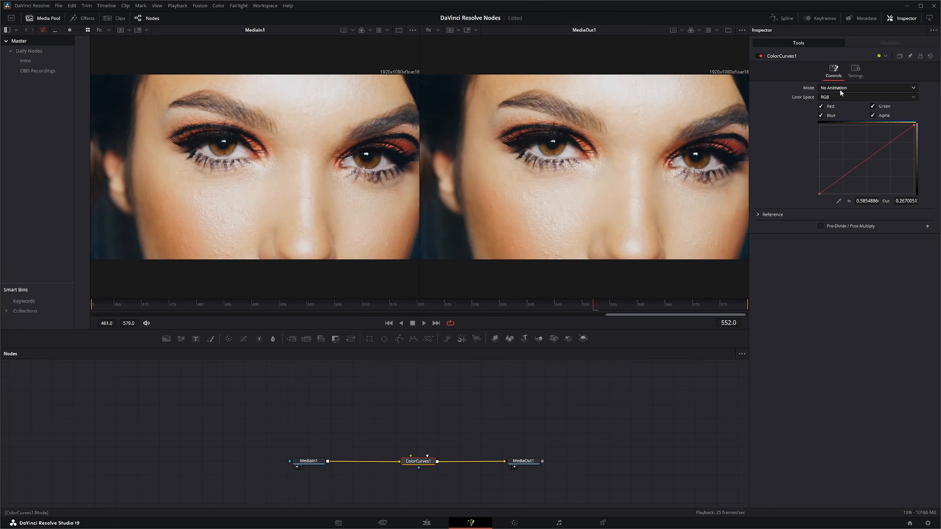
Step: Set the Mode to Animated Color Correct and raise the curve at frame 461 to about In 0.28, Out 0.61
click(836, 88)
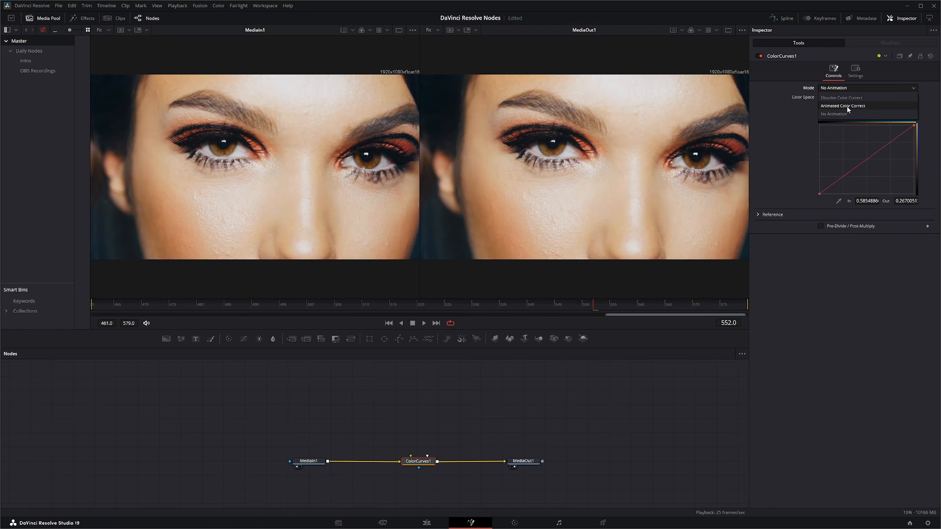
click(846, 106)
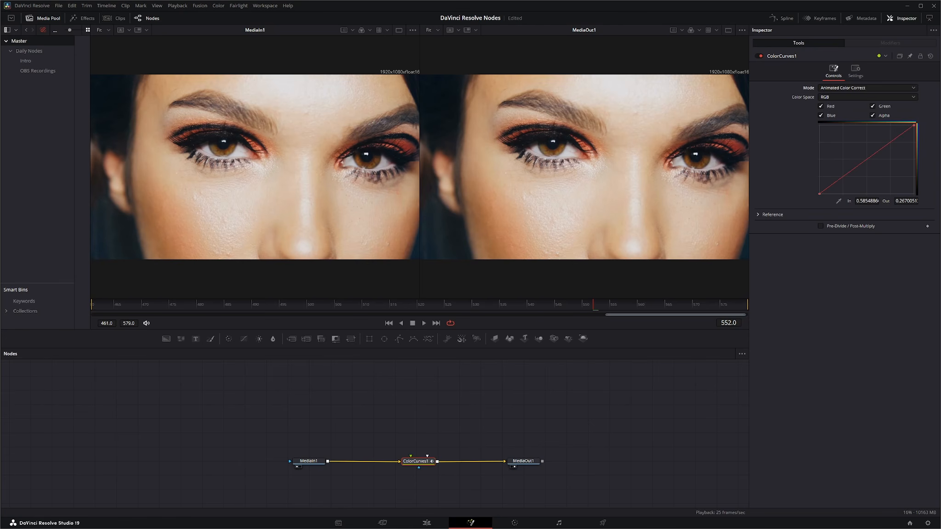
click(389, 323)
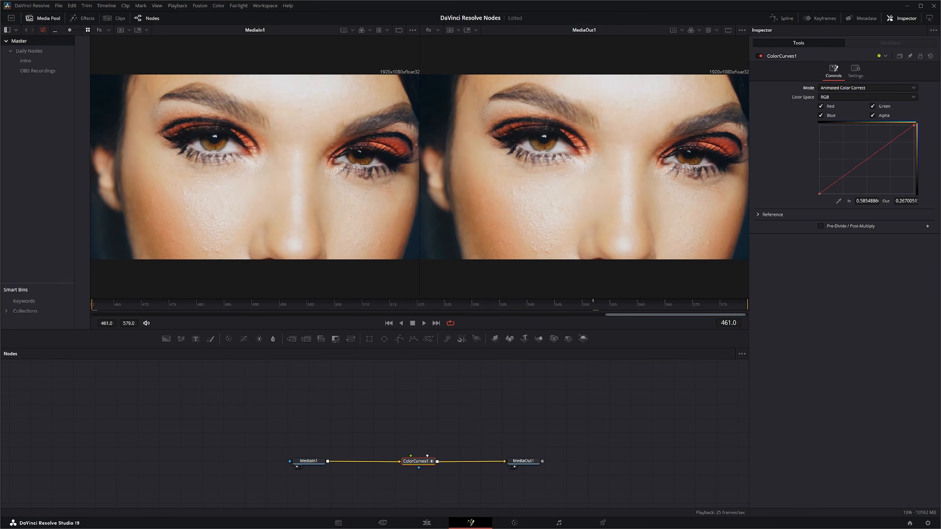
drag(859, 161, 846, 152)
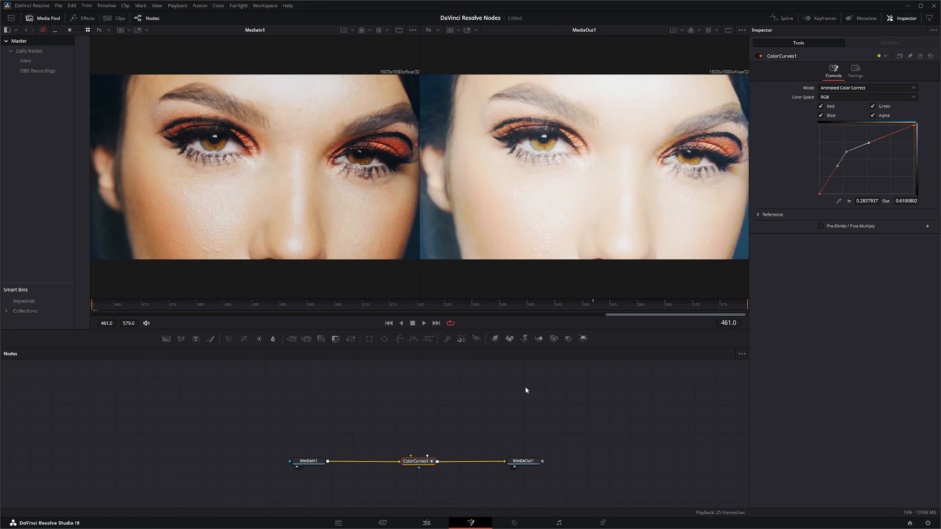
Step: Lower the curve at frame 579 to about In 0.66, Out 0.29 and play the animated correction
click(436, 322)
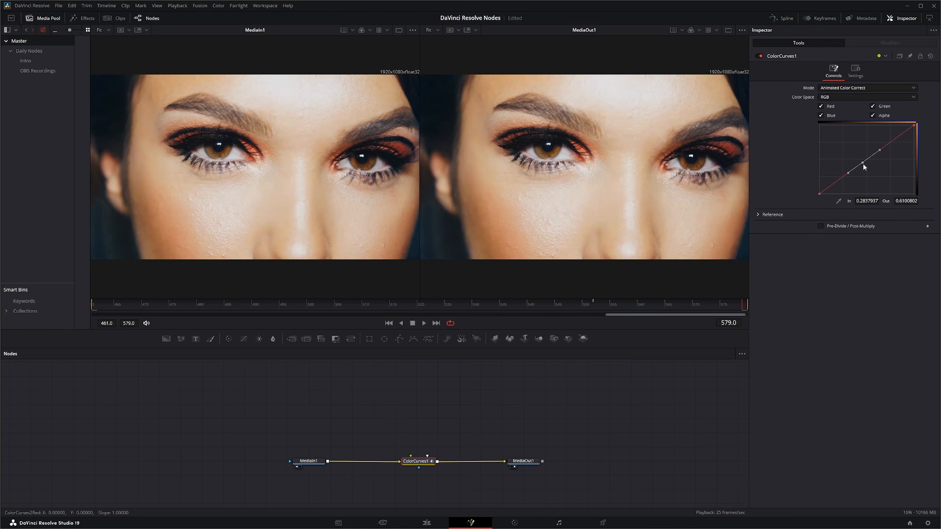
drag(862, 163, 881, 173)
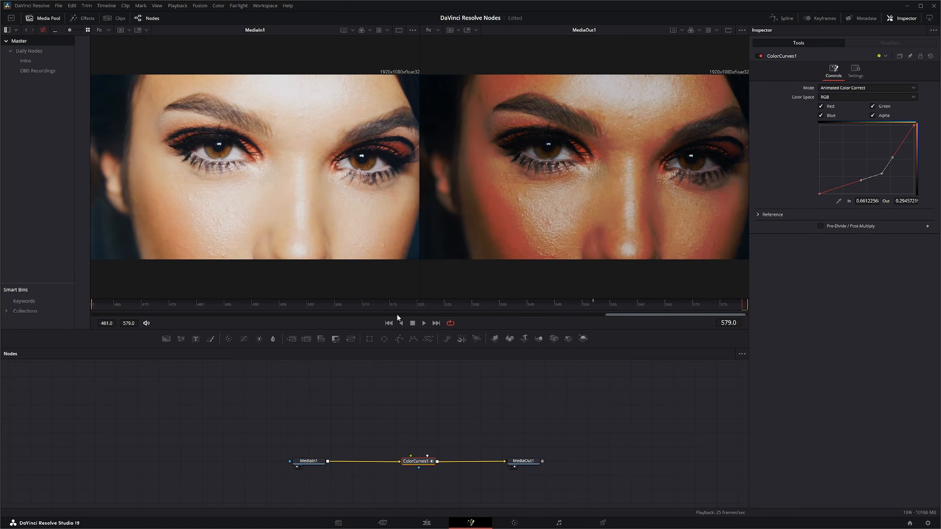
click(389, 323)
key(space)
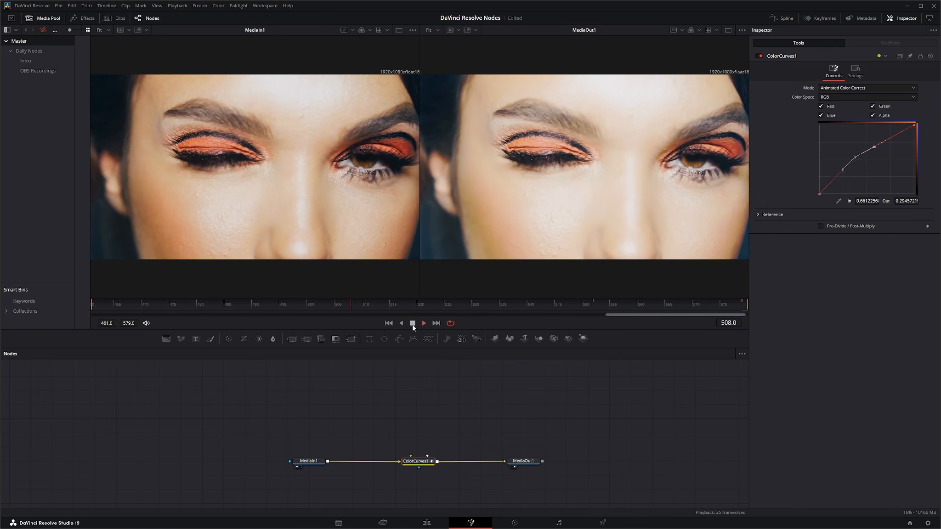
click(413, 324)
click(388, 322)
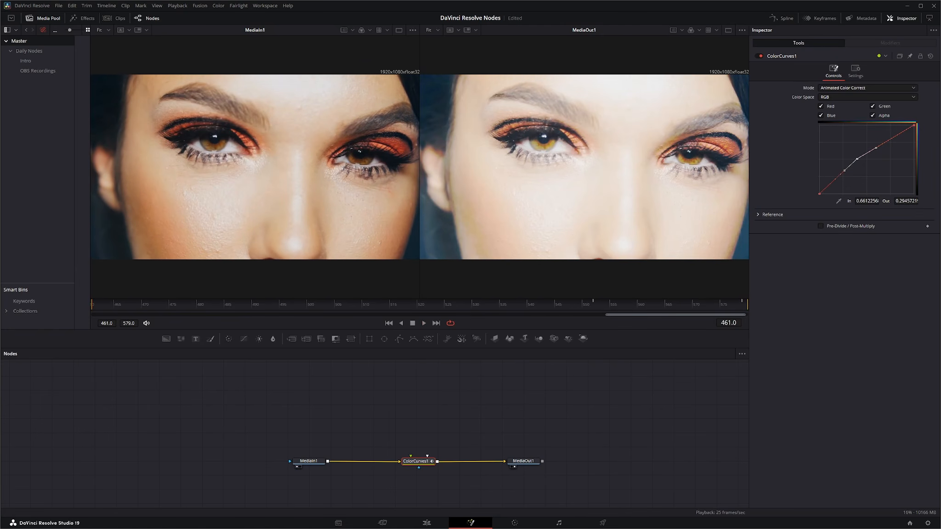
Step: Reset the ColorCurves1 node and switch its Mode to Animated Color Correct again
click(930, 55)
click(844, 88)
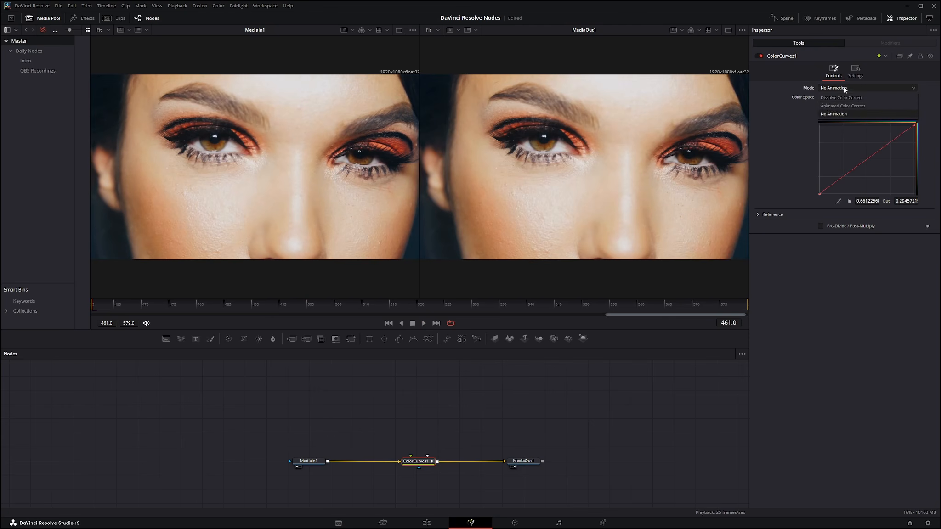
click(837, 106)
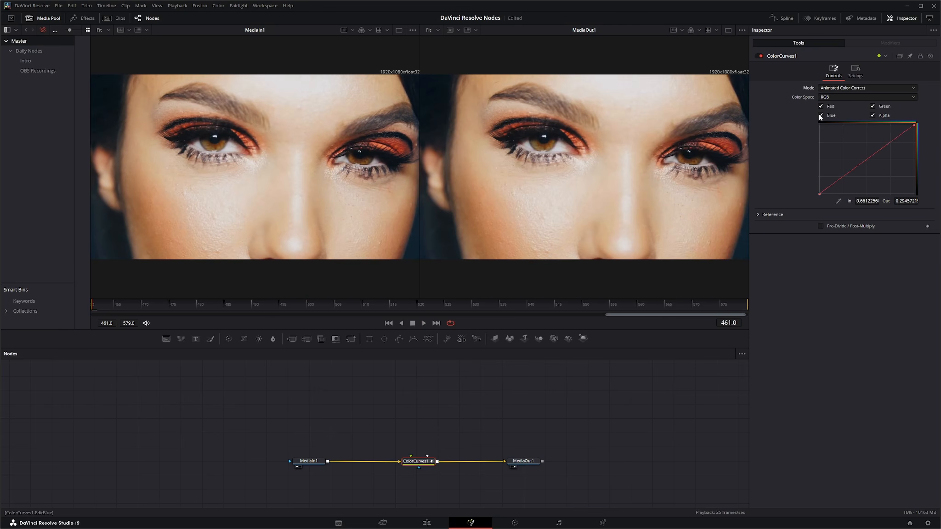
Step: Leave only the Green channel enabled and lower its curve at frame 461 to about In 0.71, Out 0.31
click(820, 115)
click(873, 115)
click(821, 106)
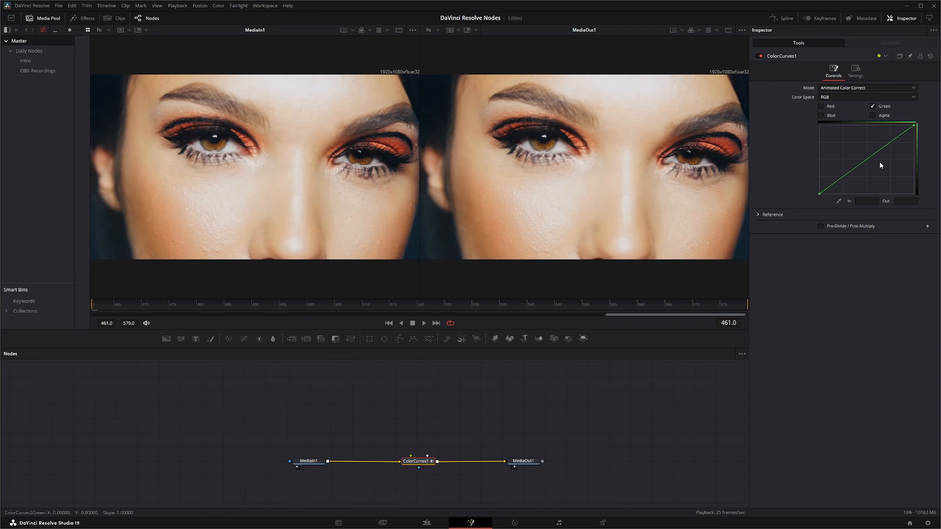
drag(866, 159, 887, 171)
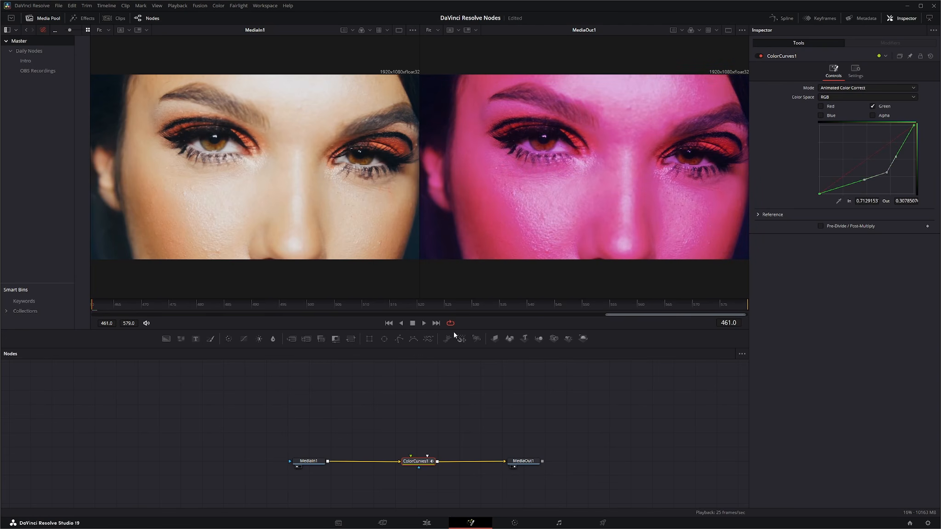
Step: Raise the green curve at frame 579 to about In 0.30, Out 0.64 and play the color change
click(437, 322)
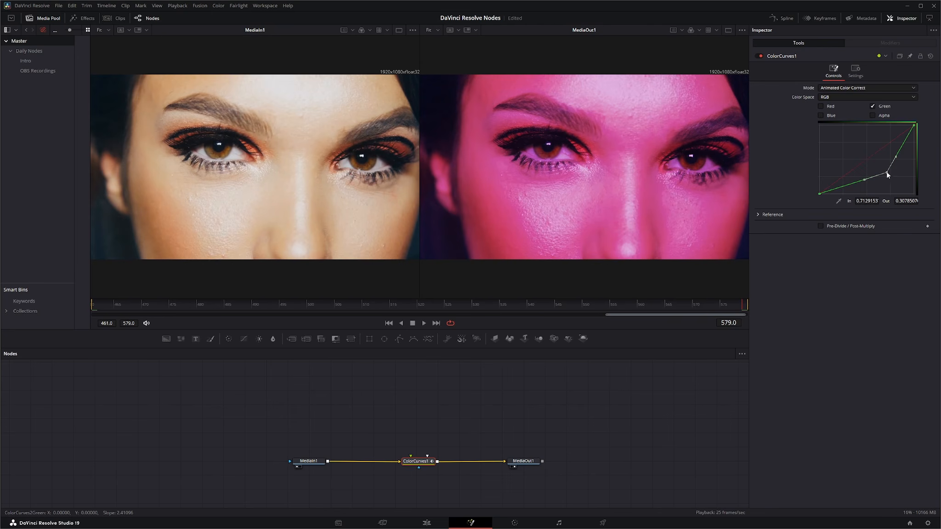
drag(887, 174, 848, 150)
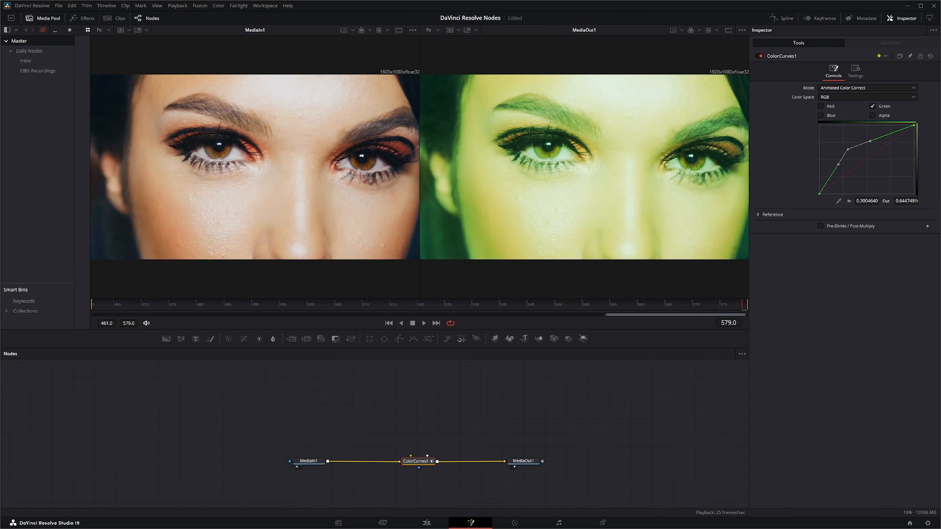
click(389, 323)
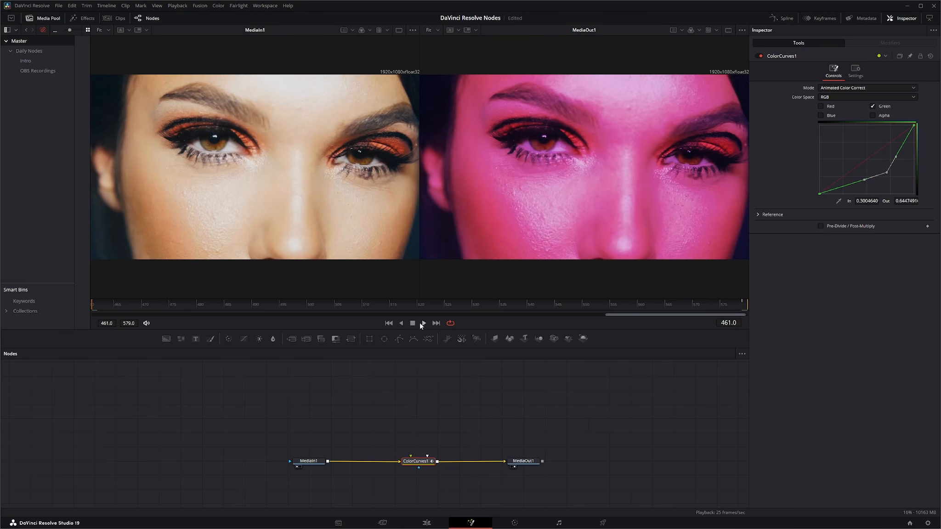
click(424, 322)
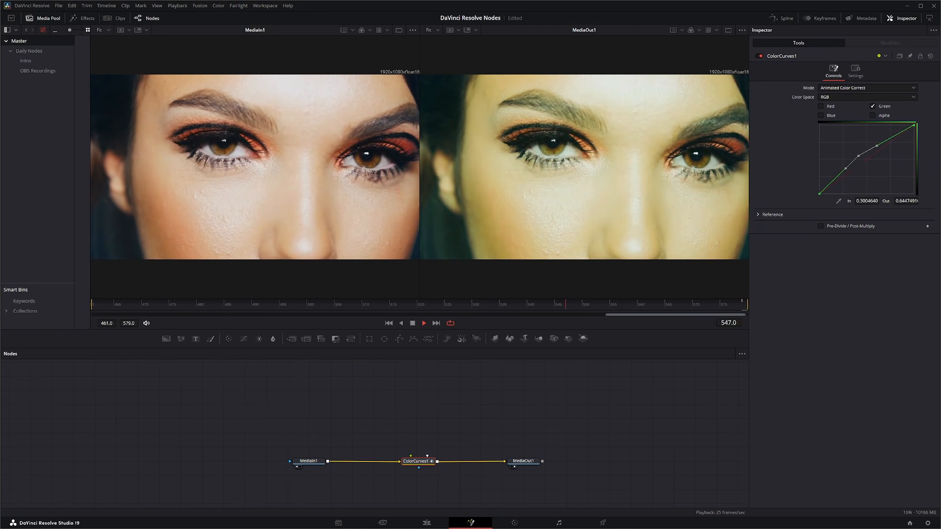
click(413, 324)
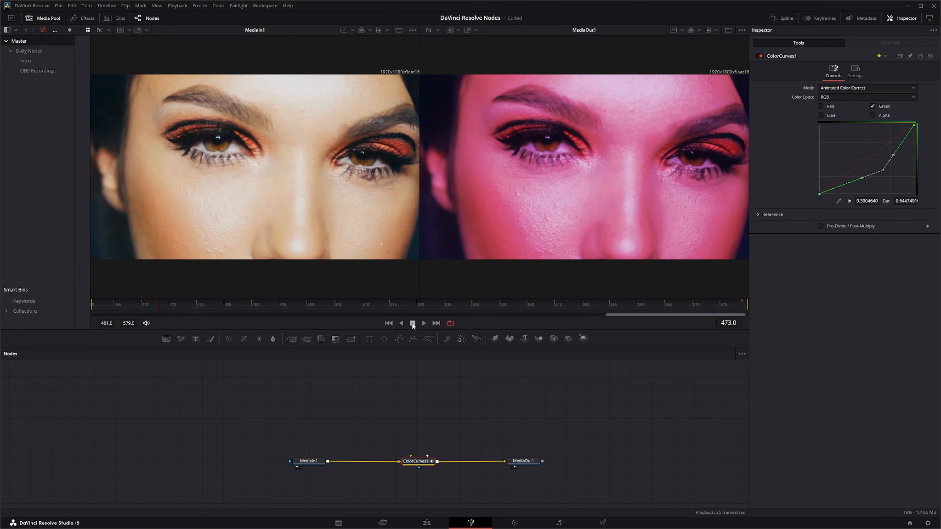
Step: Examine the available Mode and Color Space options of the ColorCurves1 node, leaving Animated Color Correct and RGB selected
click(854, 88)
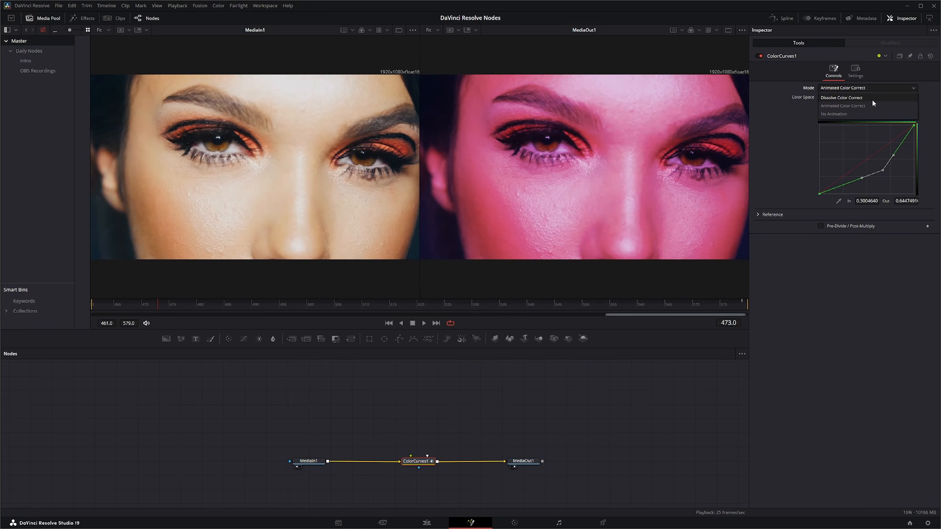
click(855, 320)
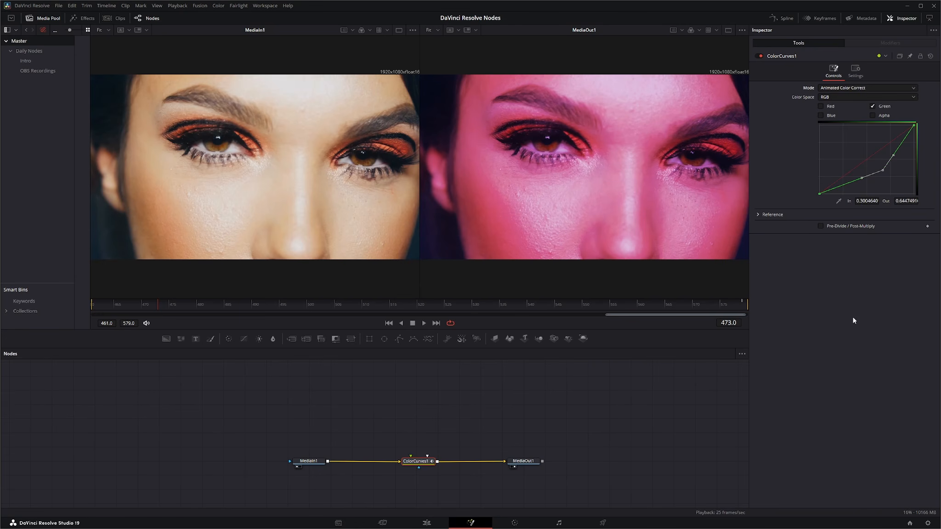
click(833, 98)
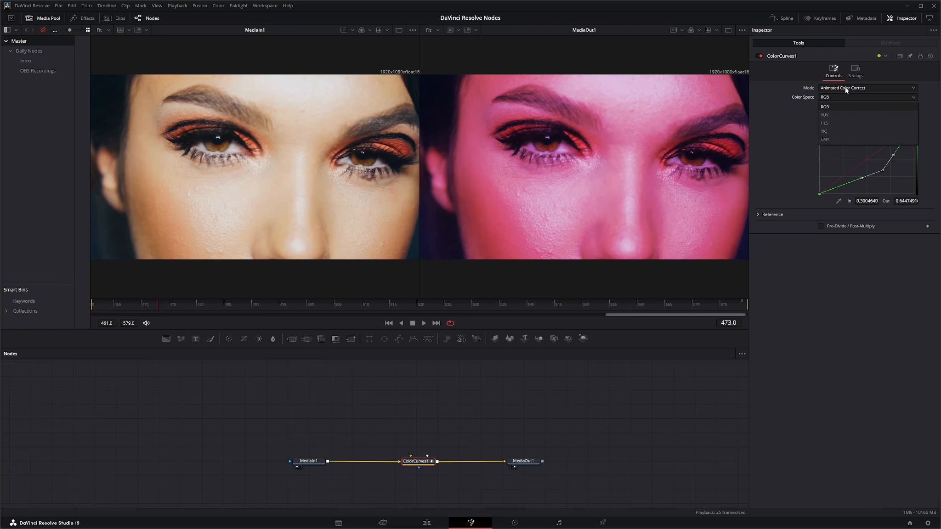
click(829, 108)
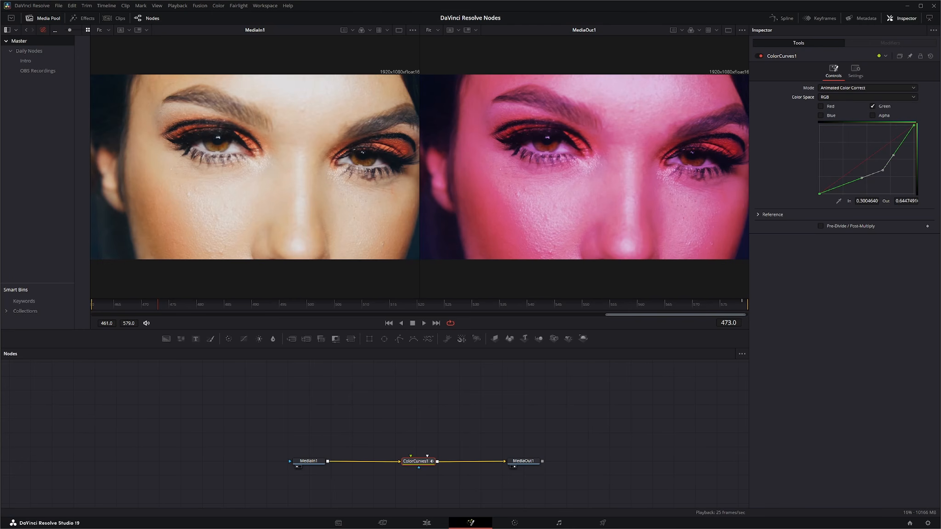
Step: Reset the ColorCurves1 node and expand its Reference settings
click(930, 56)
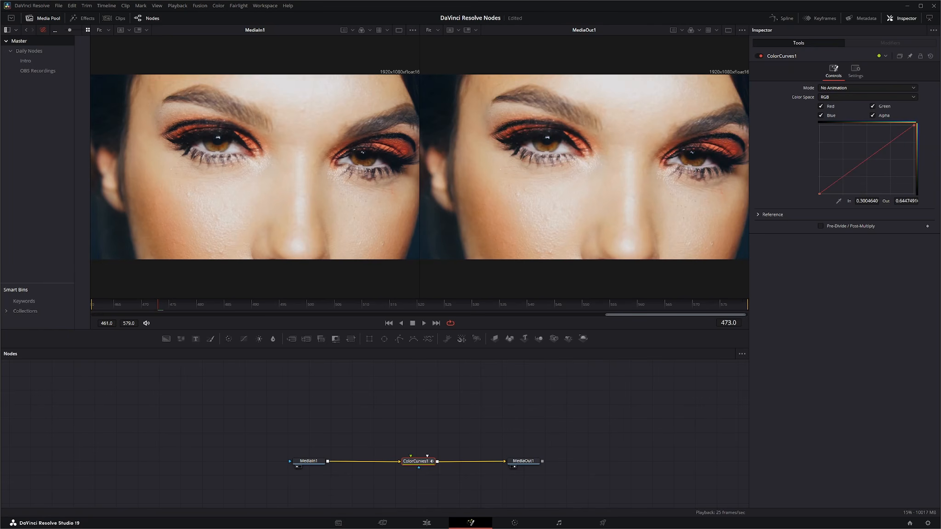
click(758, 214)
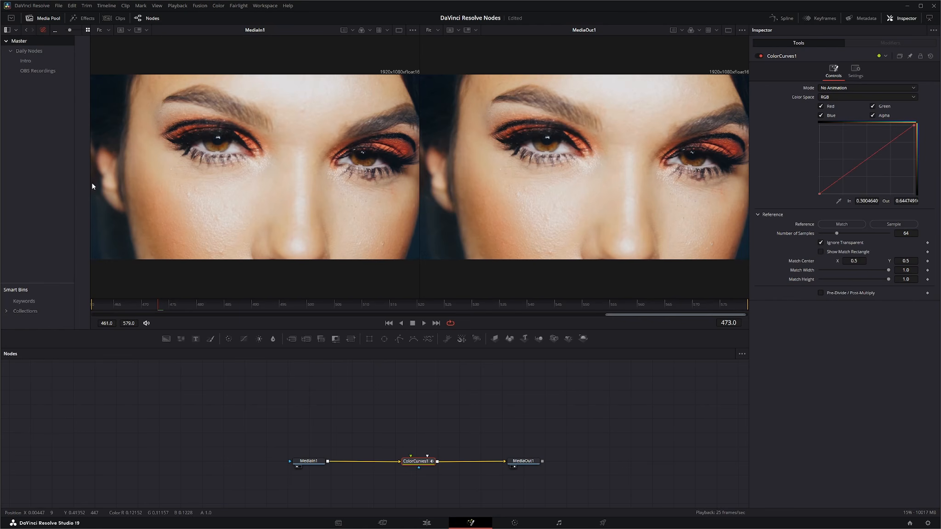
Step: Add the closed-eyes portrait clip from the Media Pool to the node graph as a second media input above the chain
drag(92, 185, 174, 185)
drag(101, 90, 393, 404)
drag(175, 260, 45, 267)
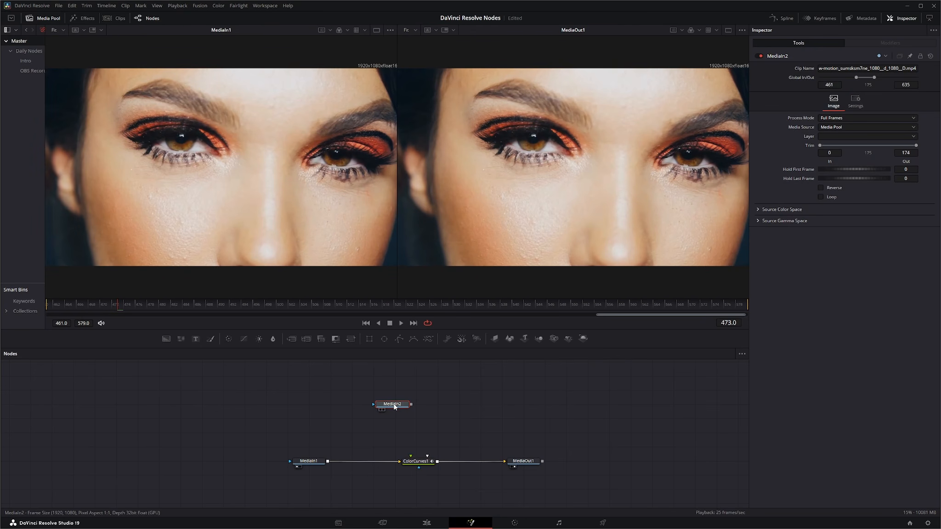
Step: Show the repositioned MediaIn2 node in the first viewer at frame 461
key(1)
drag(398, 409, 377, 413)
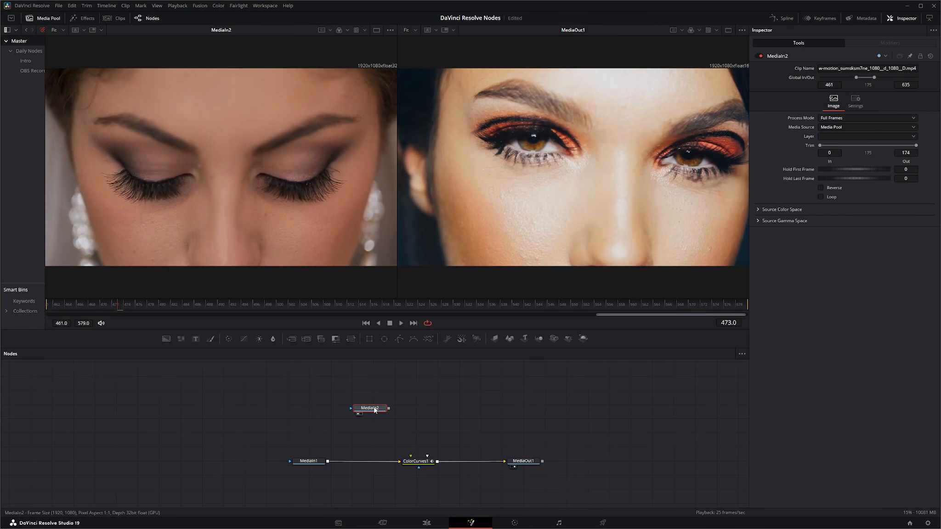
click(366, 324)
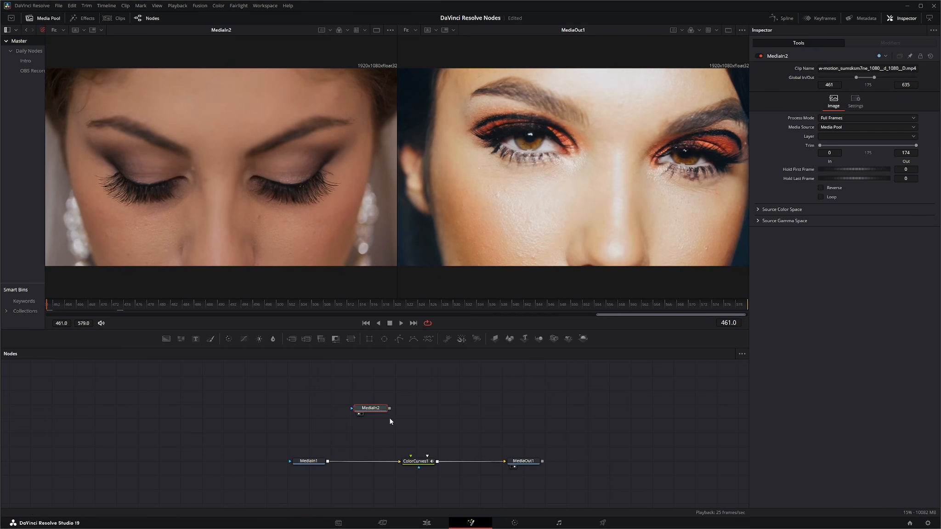
Step: Connect MediaIn2 to the reference image input of ColorCurves1, position it above that node, and select ColorCurves1
drag(389, 408, 410, 457)
drag(371, 411, 410, 406)
click(419, 462)
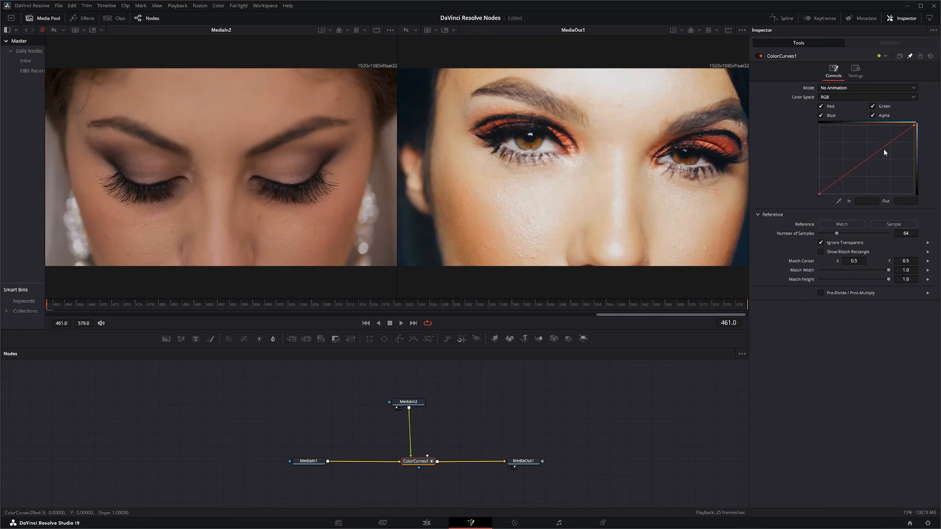
Step: Sample the reference colors with the Number of Samples at 2, reset ColorCurves1, and expand its Reference settings again
drag(837, 233, 807, 234)
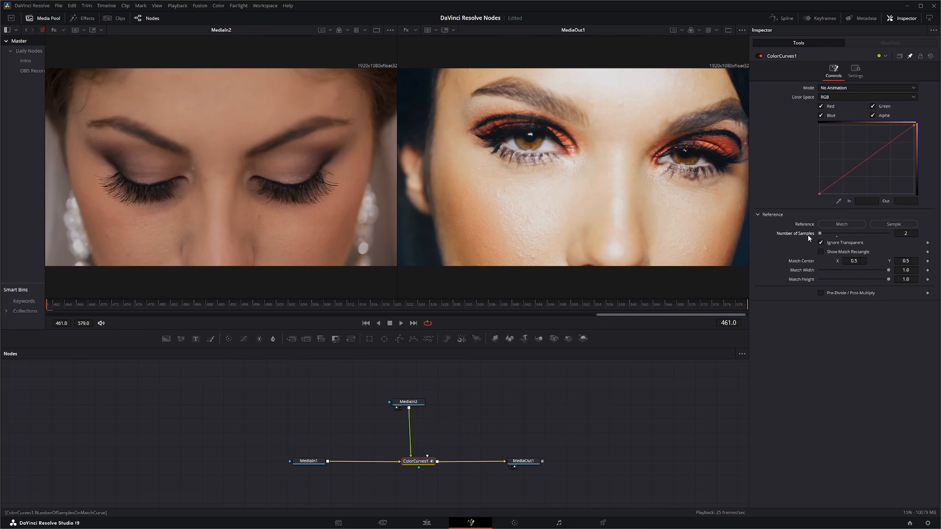
click(902, 225)
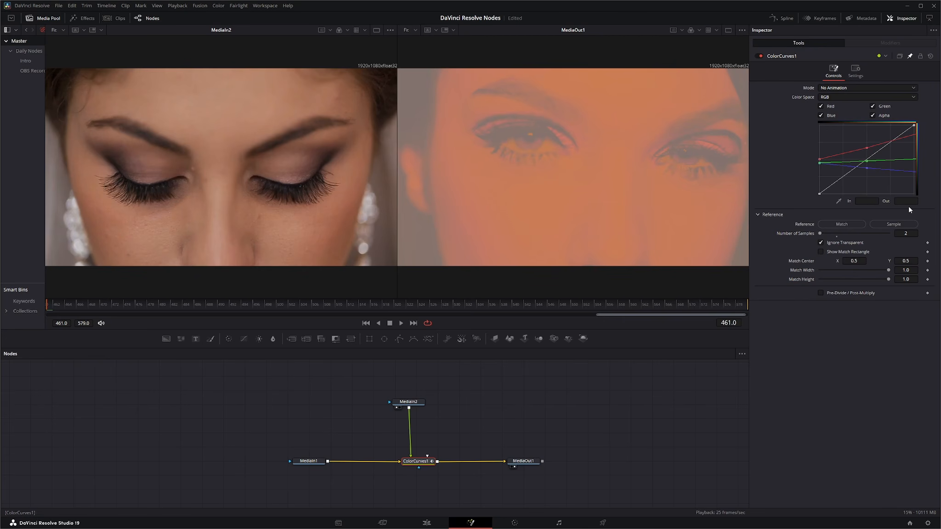
click(931, 56)
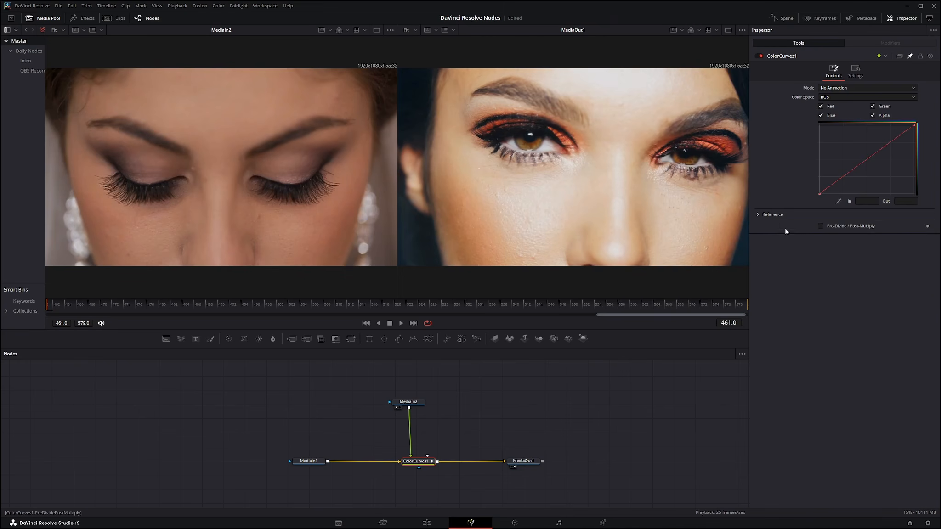
click(757, 214)
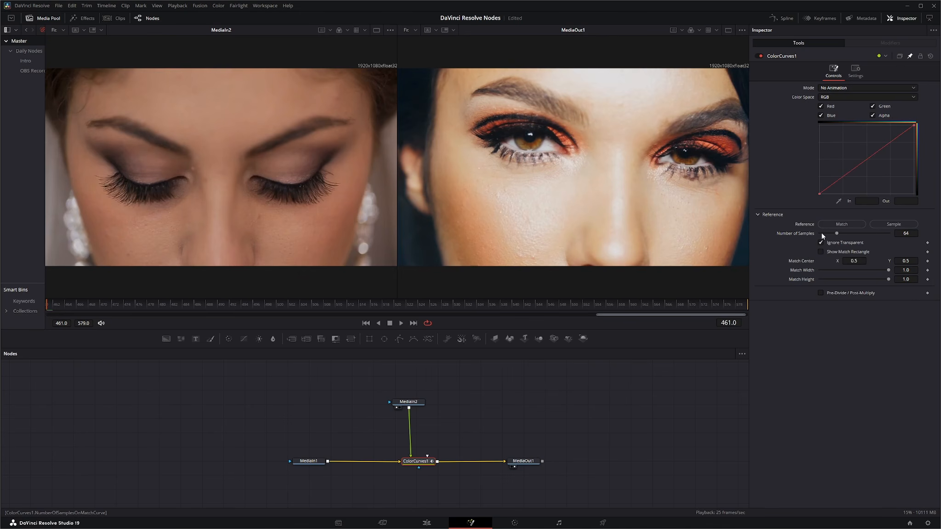
Step: Sample the reference colors with the Number of Samples at 256, and reset ColorCurves1
drag(837, 234, 908, 238)
click(895, 224)
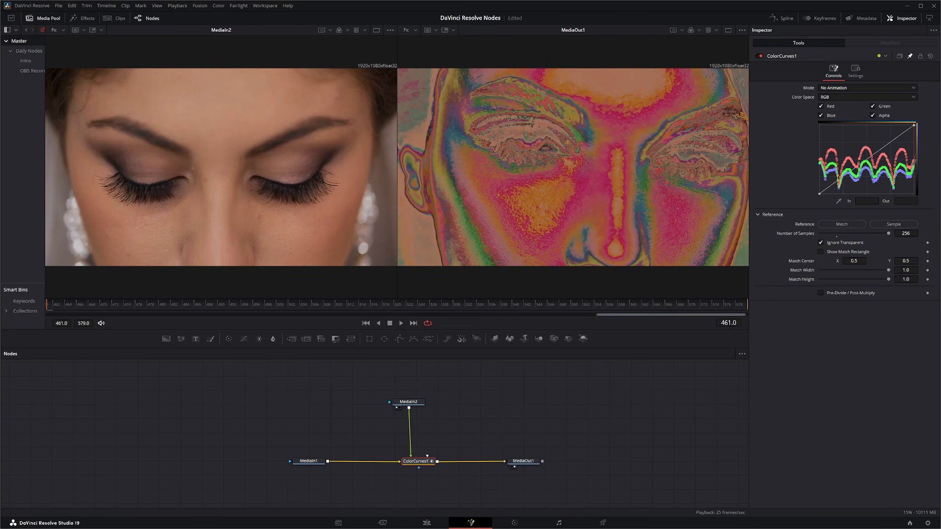
click(931, 57)
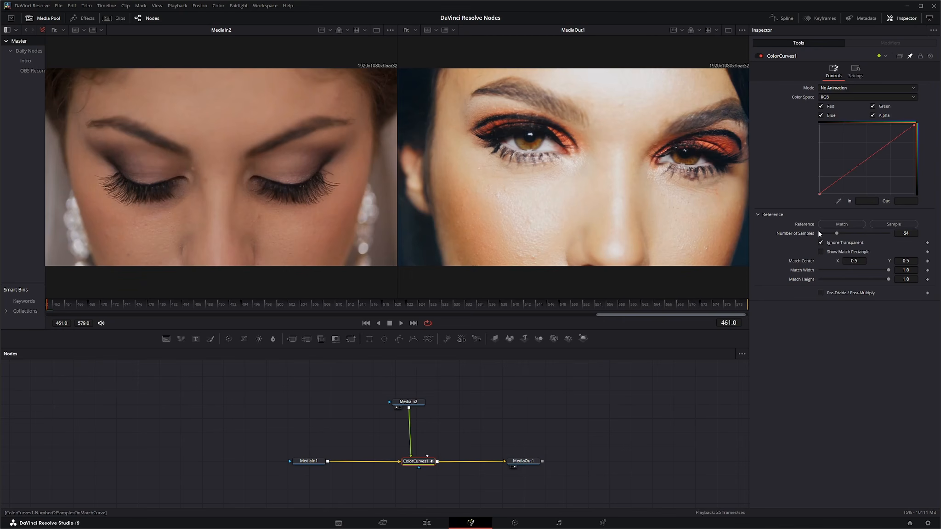
Step: Match the curves to the reference with 64, 2 and 256 samples, and finish with a match at 64 samples
click(842, 226)
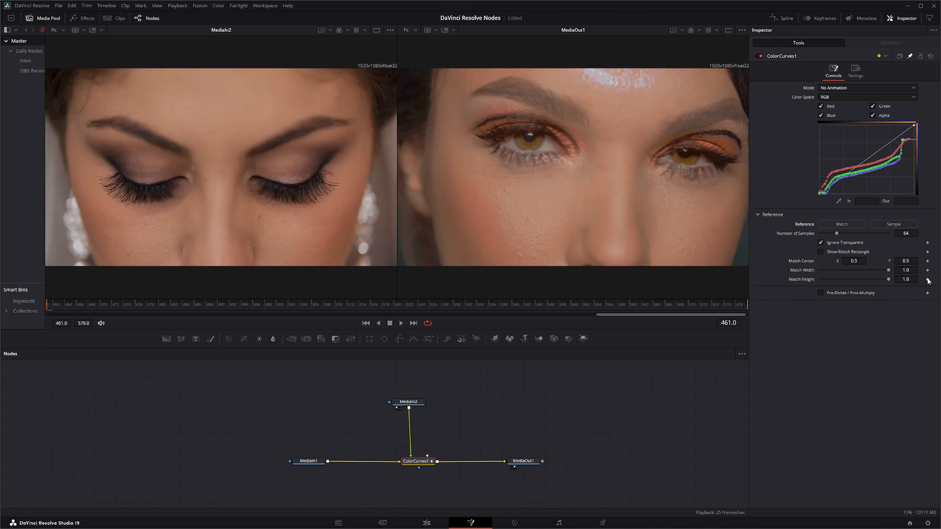
click(843, 225)
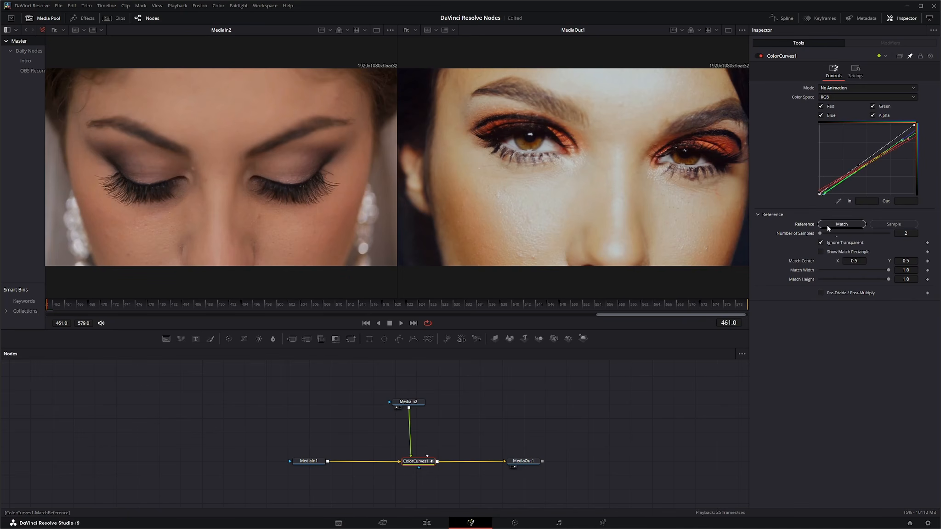
drag(820, 233, 910, 240)
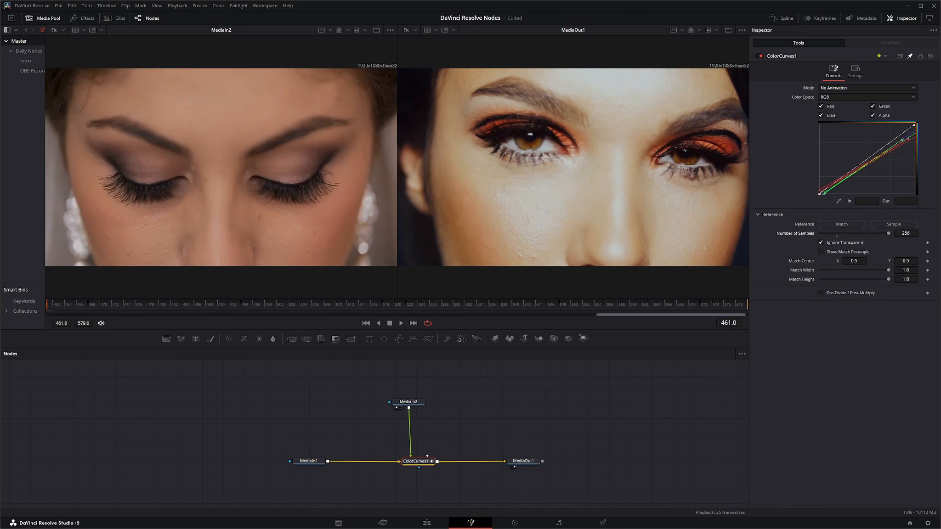
click(842, 224)
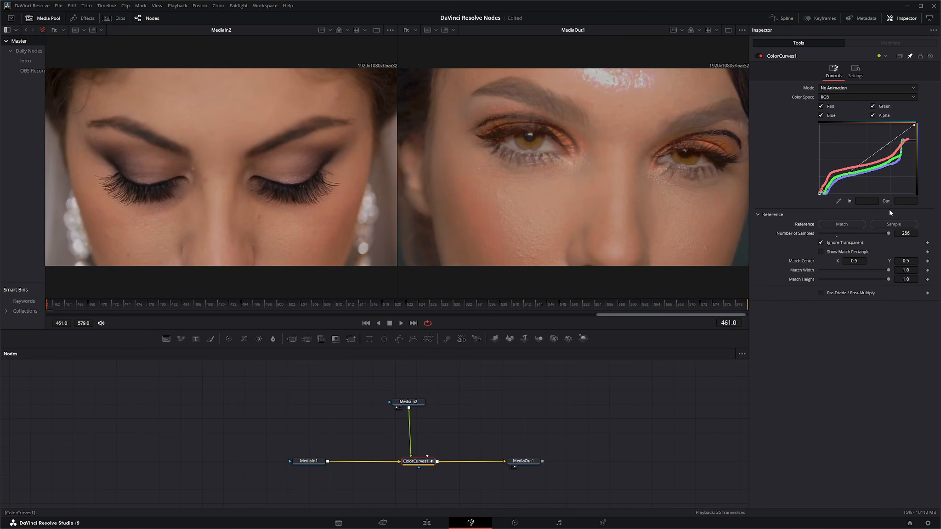
double_click(804, 234)
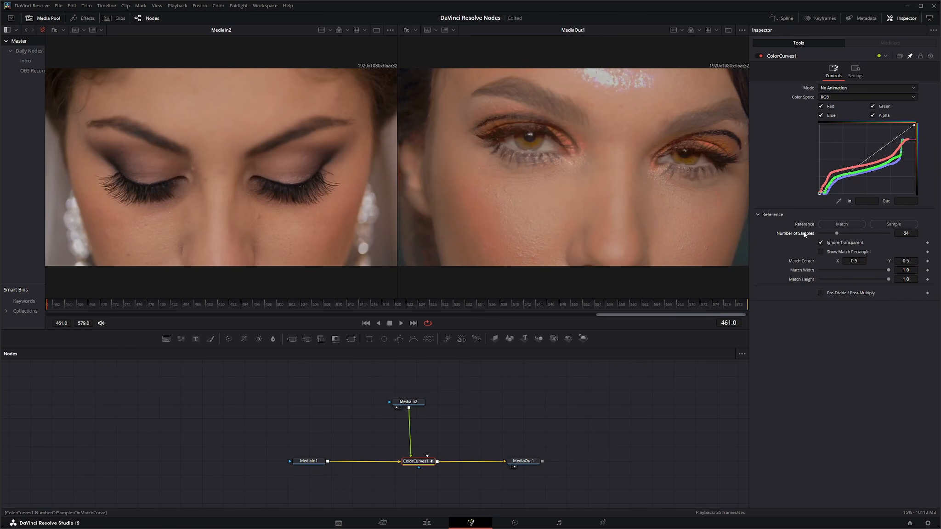
click(835, 225)
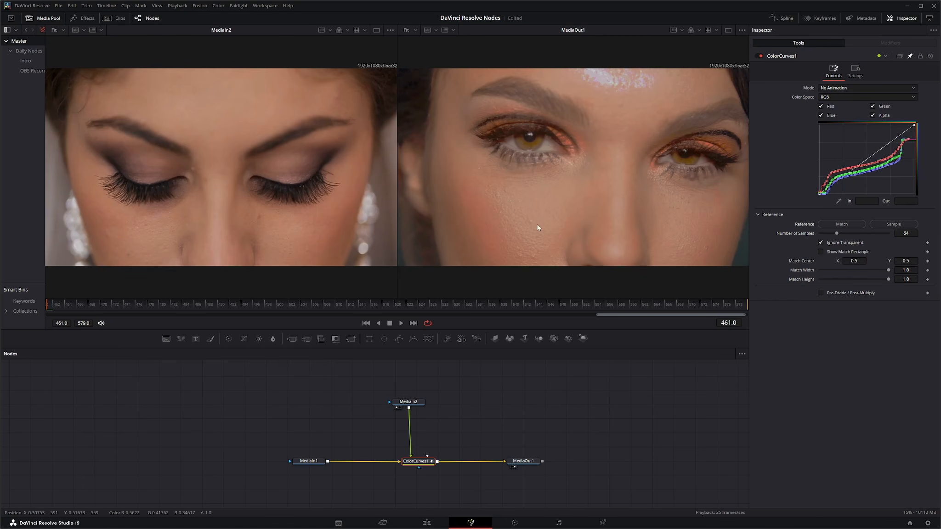
Step: Show the match rectangle, set Match Width to 0.649 and Match Height to 0.902, and match the reference again
click(820, 252)
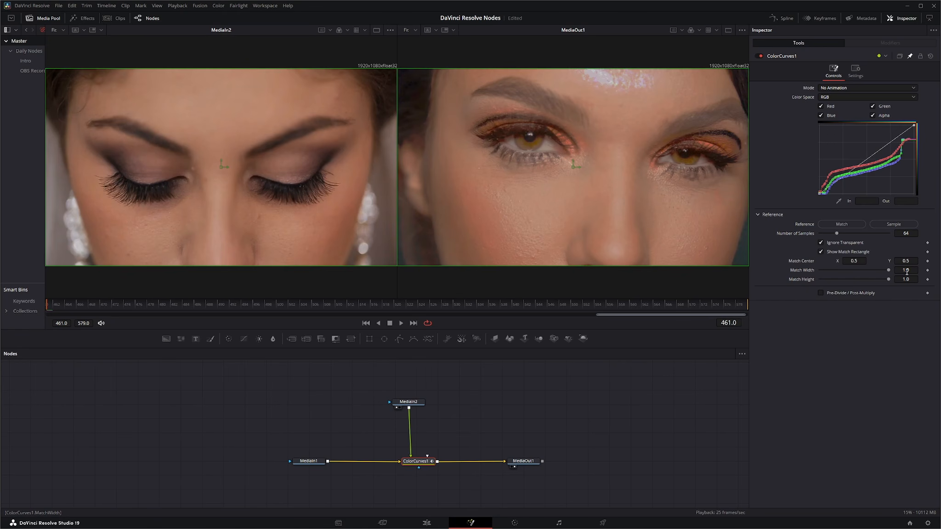
drag(906, 271, 882, 271)
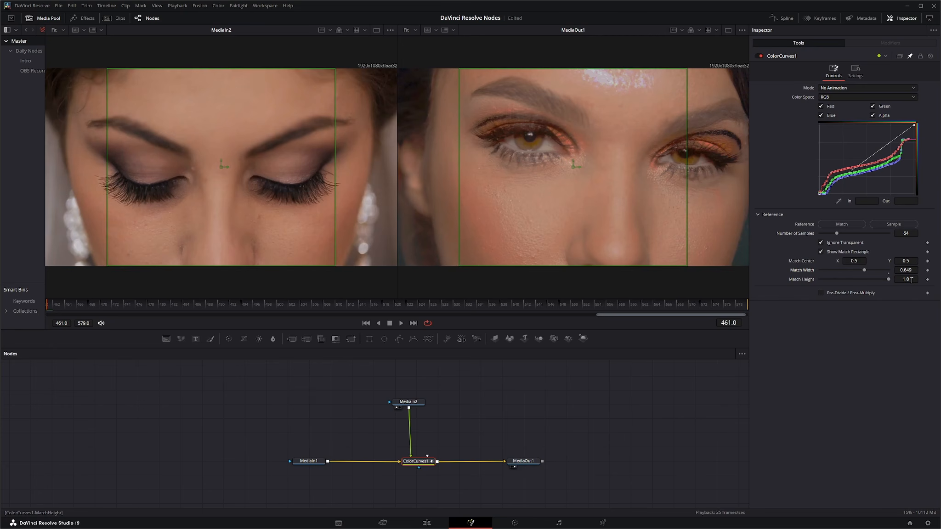
drag(911, 281, 902, 280)
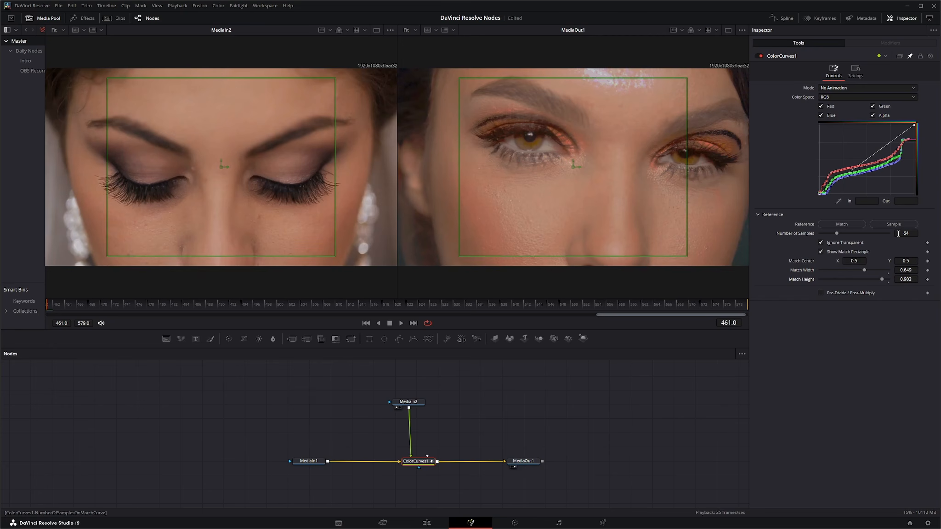
click(842, 224)
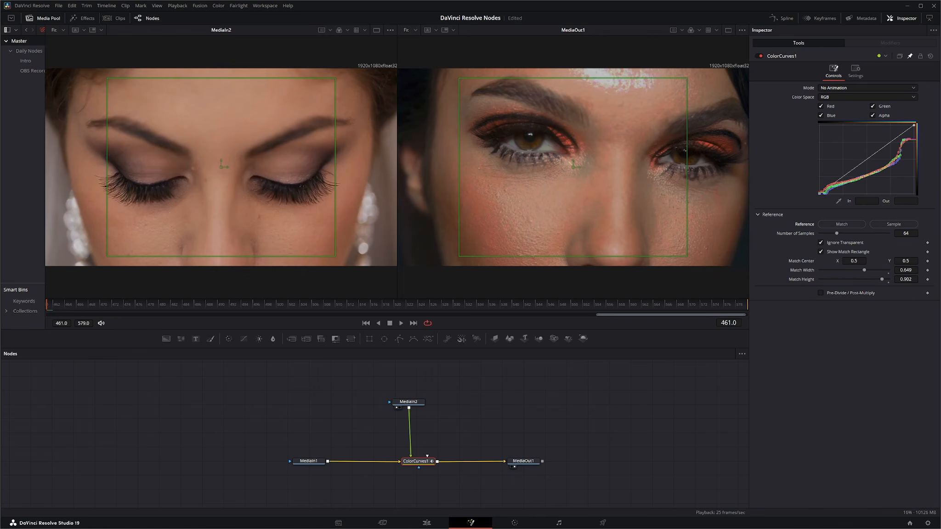
Step: Add a Polygon mask node and reconnect its output from MediaIn2 to the match mask input of ColorCurves1
drag(409, 403, 368, 406)
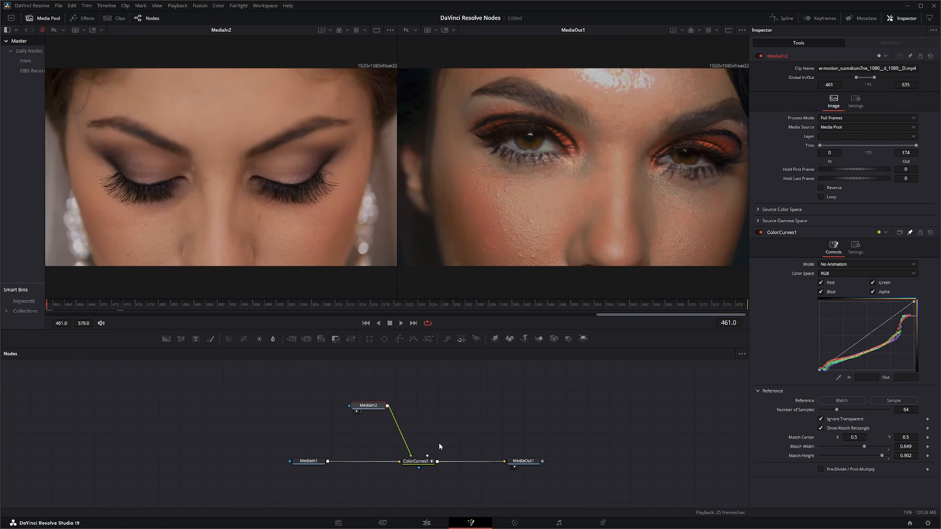
click(399, 342)
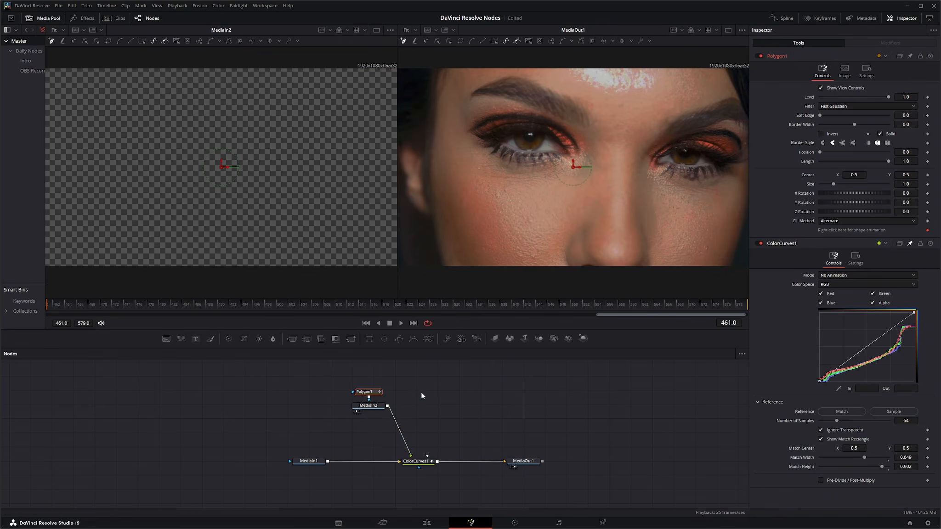
drag(354, 395, 442, 399)
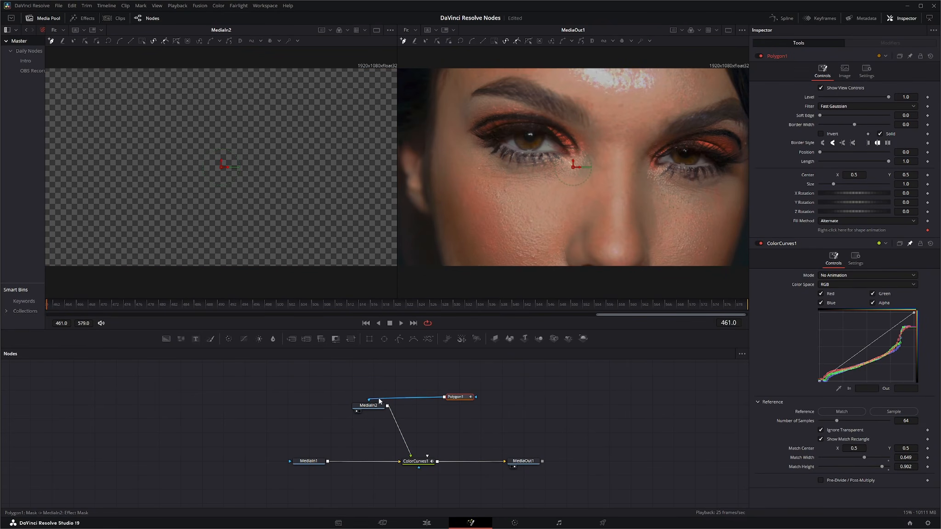
drag(379, 401, 427, 457)
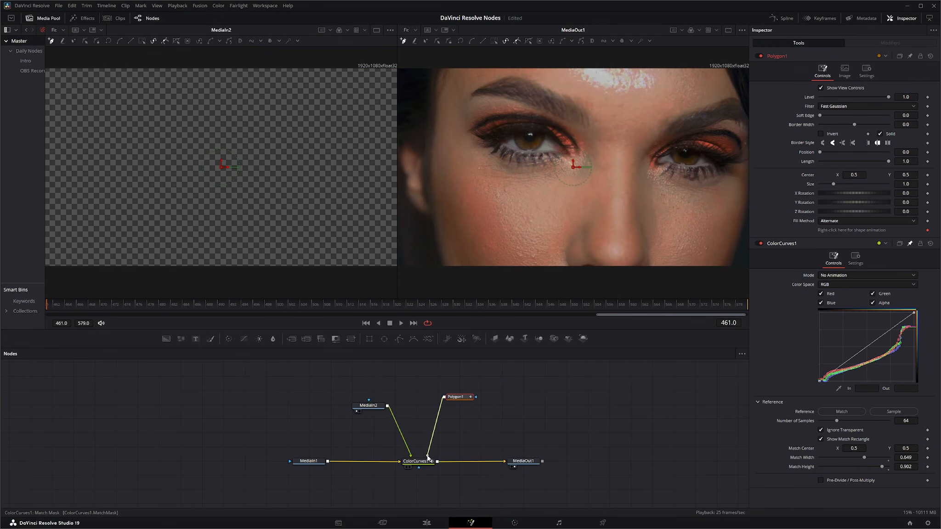
drag(459, 398, 454, 403)
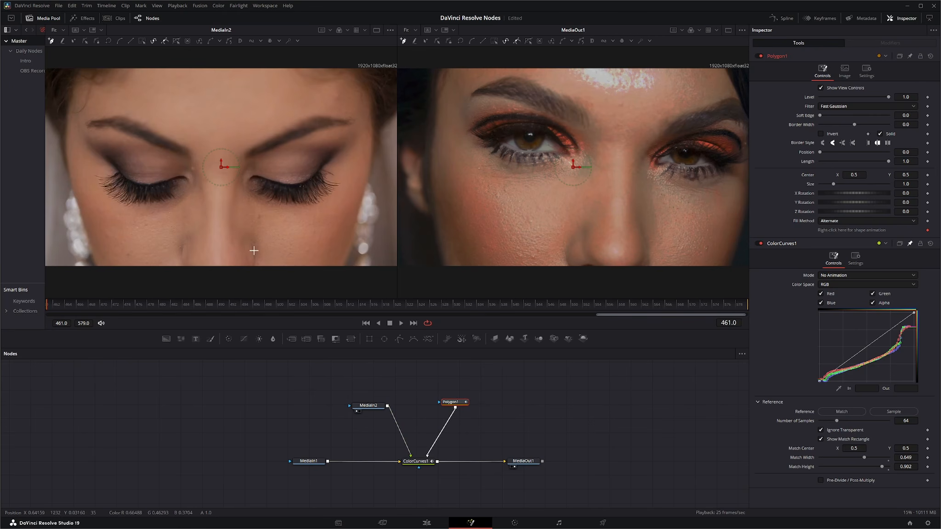
Step: Draw a closed polygon mask around the face in the MediaIn2 viewer and reposition the Polygon1 node above ColorCurves1
click(109, 253)
click(88, 179)
click(77, 141)
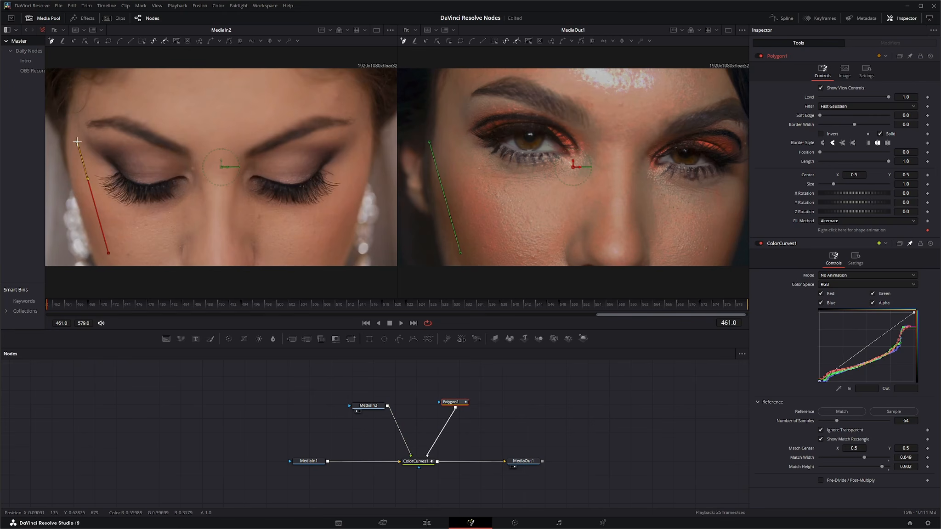
click(105, 91)
click(274, 89)
click(358, 190)
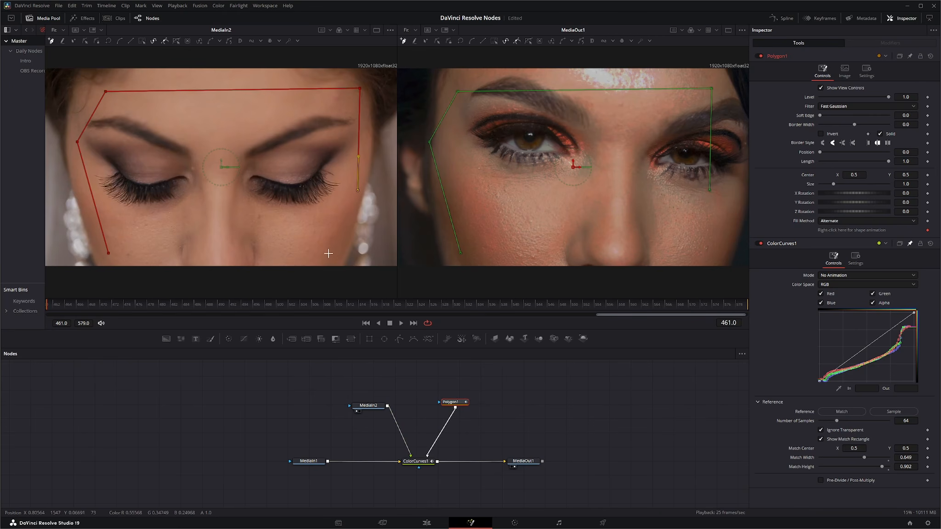
click(324, 252)
click(109, 253)
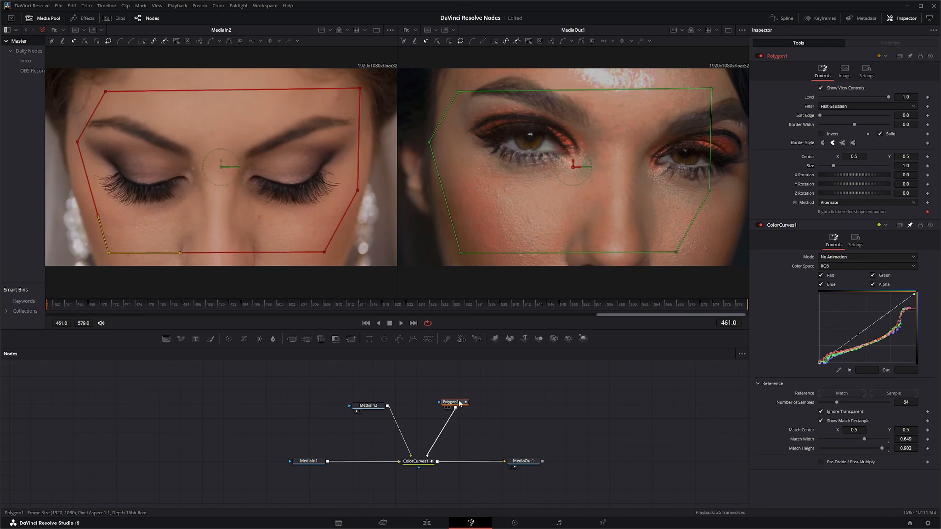
drag(463, 402, 457, 403)
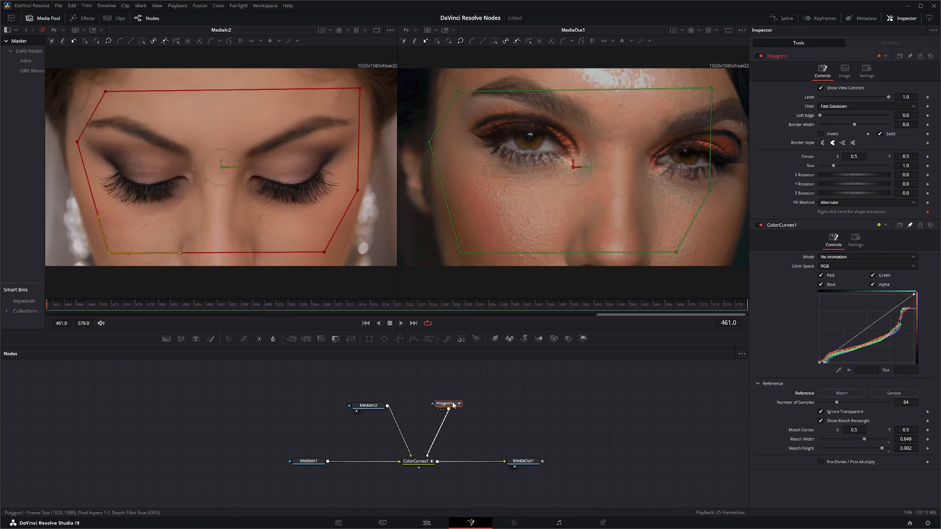
drag(444, 403, 462, 404)
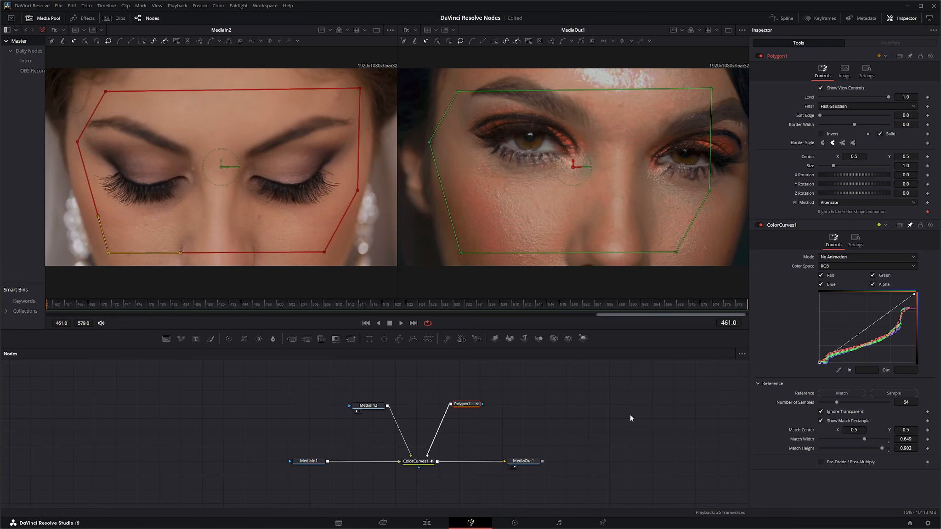
Step: Match the curves to the reference with 2 samples and set the ColorCurves1 Mode to Animated Color Correct
drag(837, 402, 804, 406)
click(854, 396)
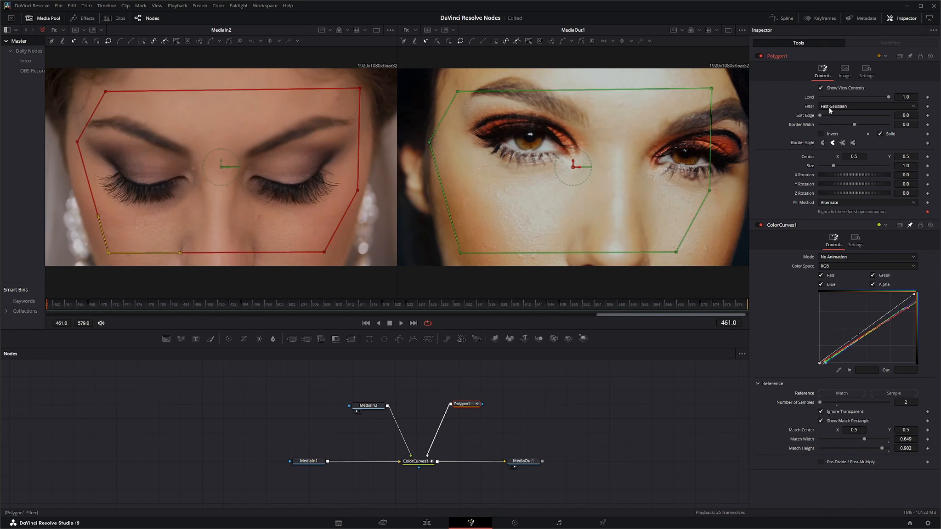
click(831, 257)
click(839, 276)
click(818, 394)
Step: Select the upper curve point at frame 461 and animate the color curves by bending them at the last frame, 579
click(903, 310)
click(903, 309)
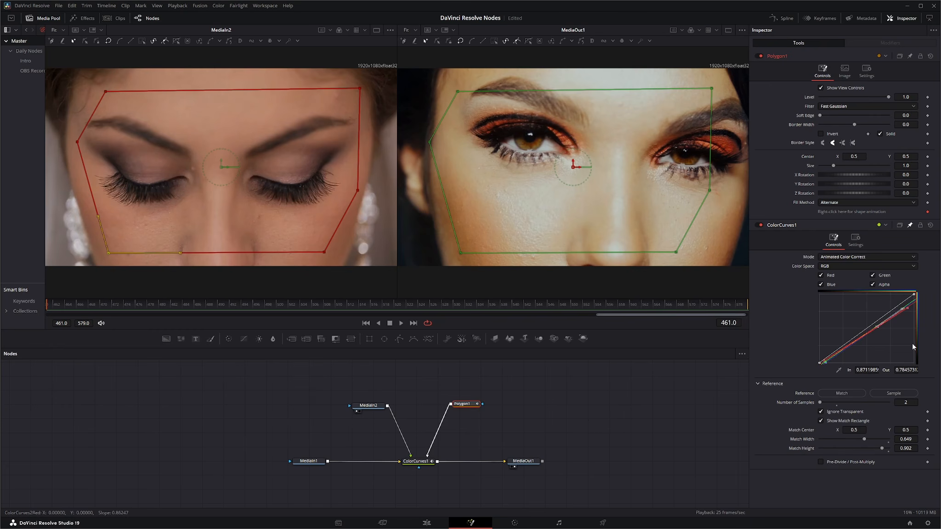
click(413, 324)
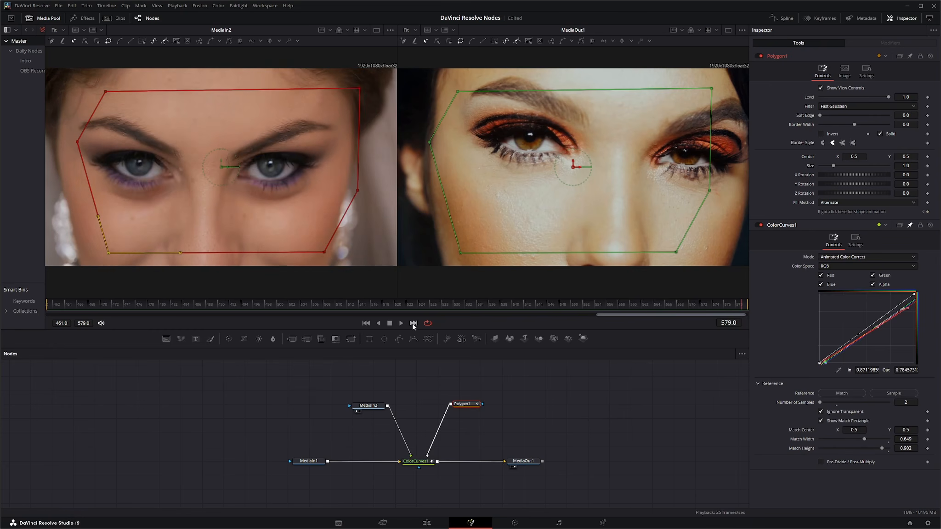
drag(877, 325, 829, 291)
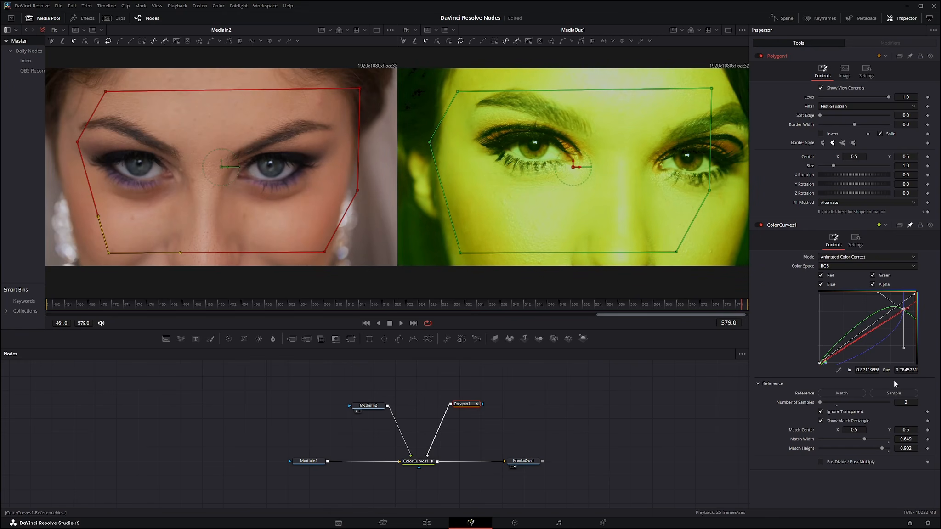
Step: Play the animated color correction from frame 461, stop at frame 505, and return to the first frame
click(366, 323)
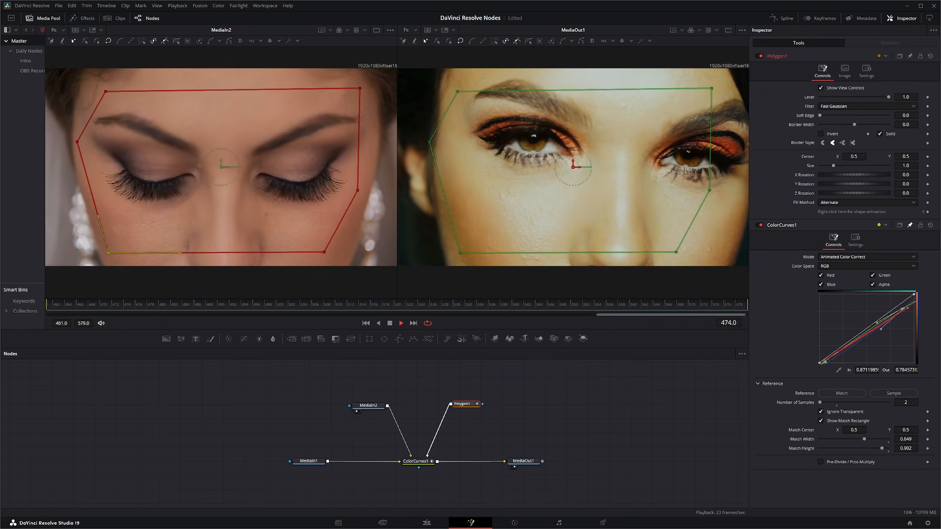
click(389, 323)
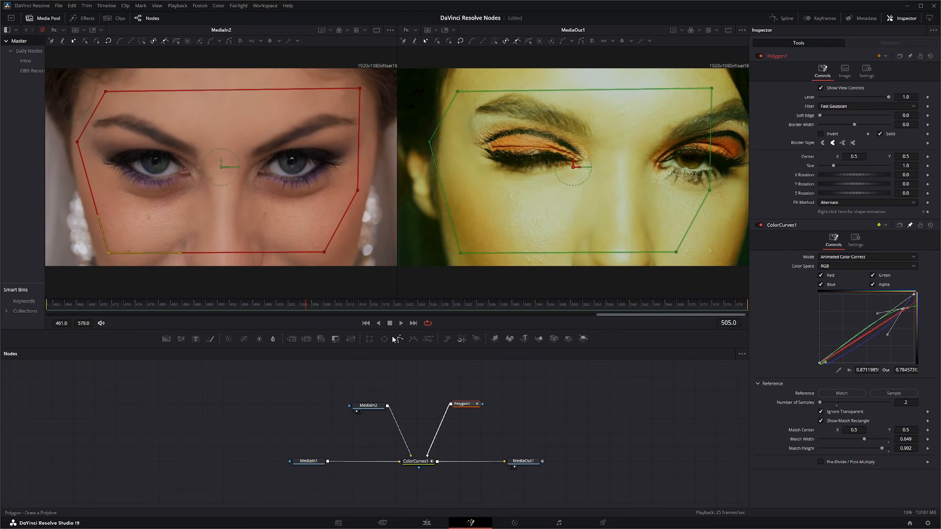
click(365, 323)
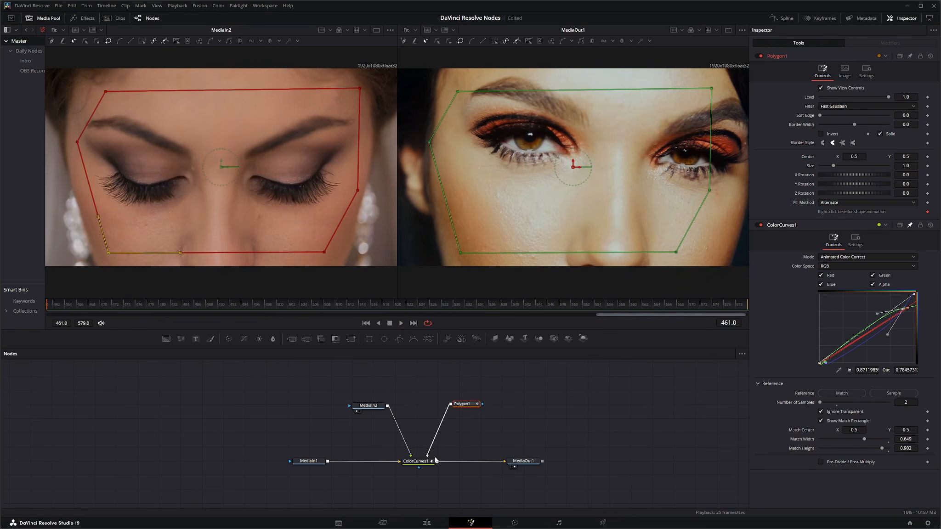
Step: Move Polygon1's connection from the match mask to the effect mask input of ColorCurves1, place it below the node, and disconnect it
drag(427, 457, 419, 468)
drag(461, 407, 414, 489)
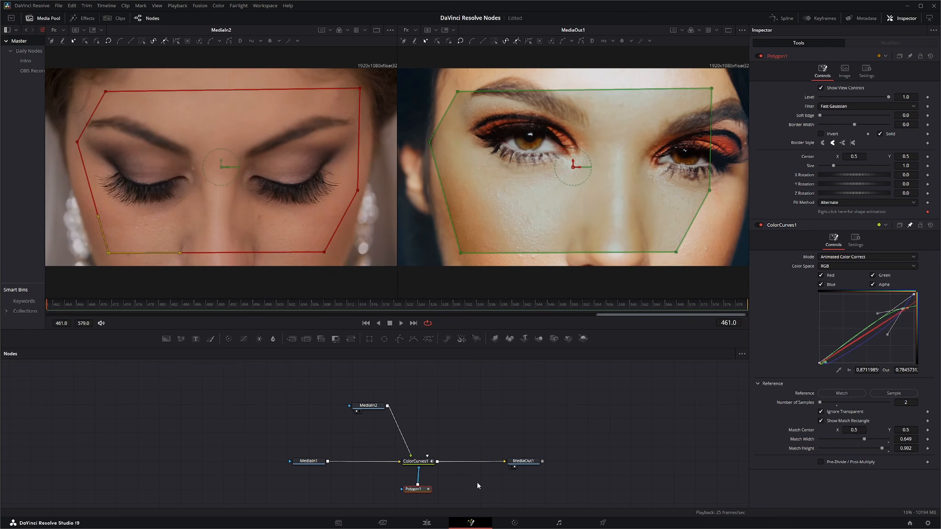
click(417, 468)
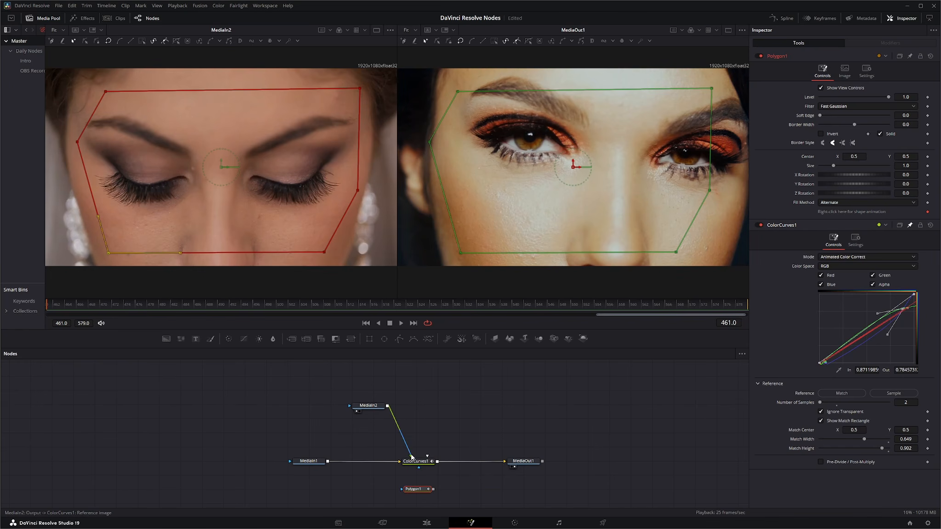
Step: Remove Polygon1 and the disconnected MediaIn2 from the node graph and reset ColorCurves1 to its default settings
drag(410, 454, 402, 411)
click(425, 471)
key(Delete)
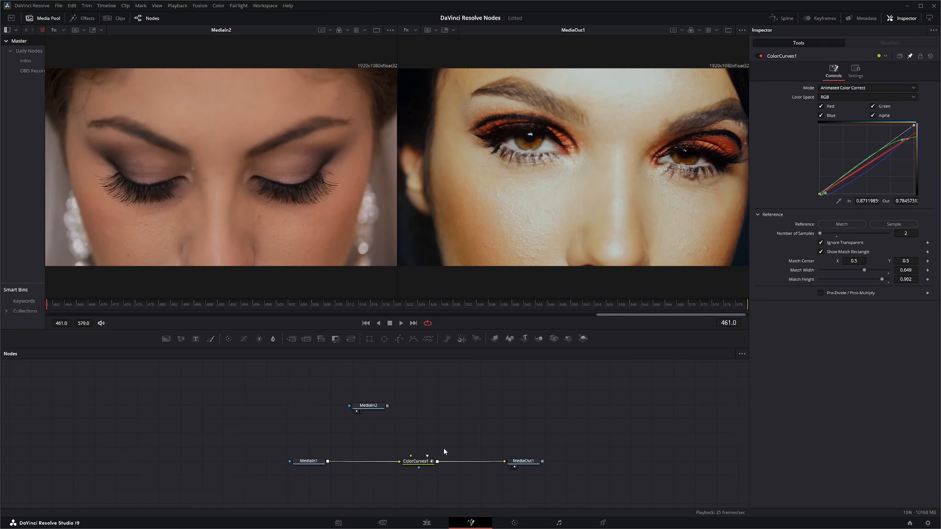
drag(304, 379, 368, 410)
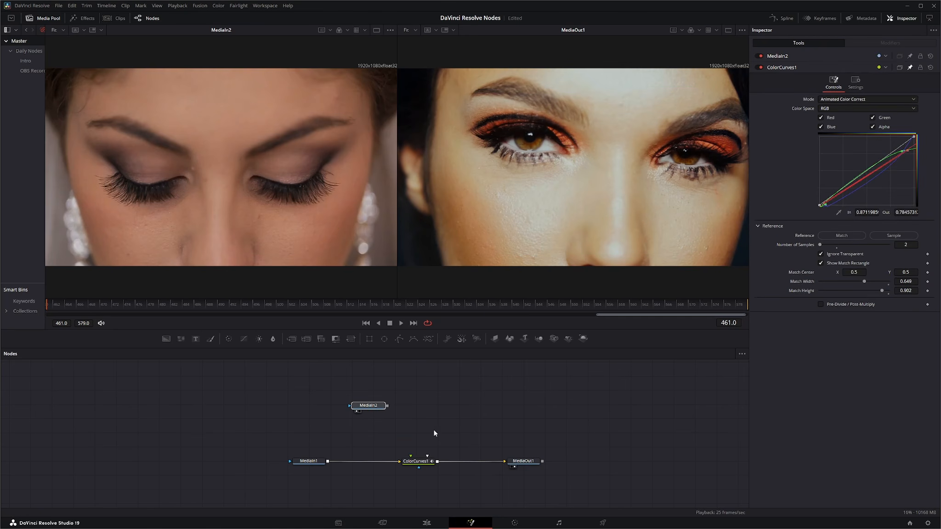
key(Delete)
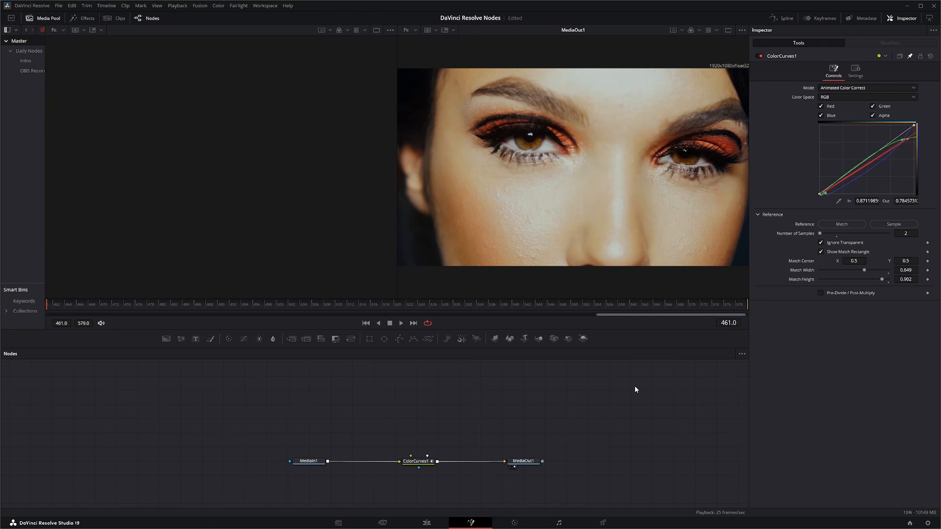
click(932, 58)
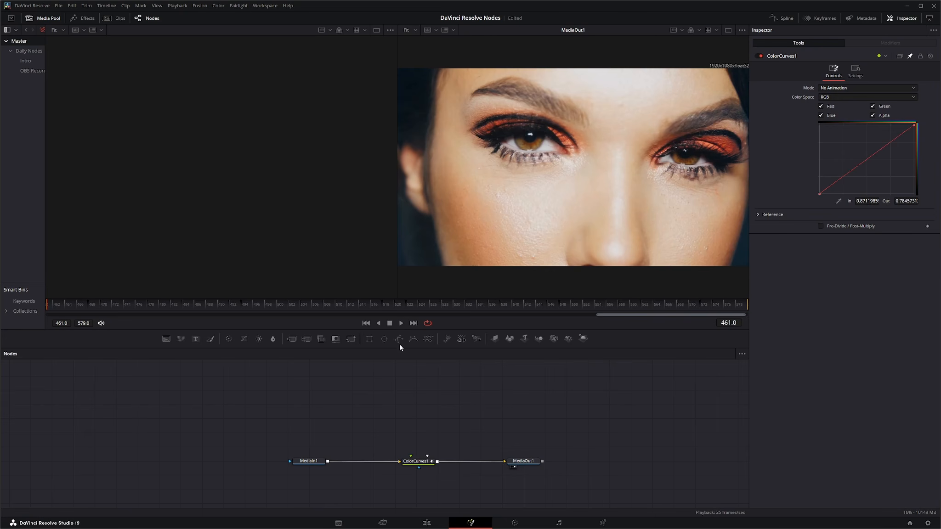
Step: Mask ColorCurves1 with a Rectangle about 1.04 wide, centred across the eyes at about X 0.50, Y 0.56
drag(370, 340, 422, 467)
drag(486, 170, 391, 181)
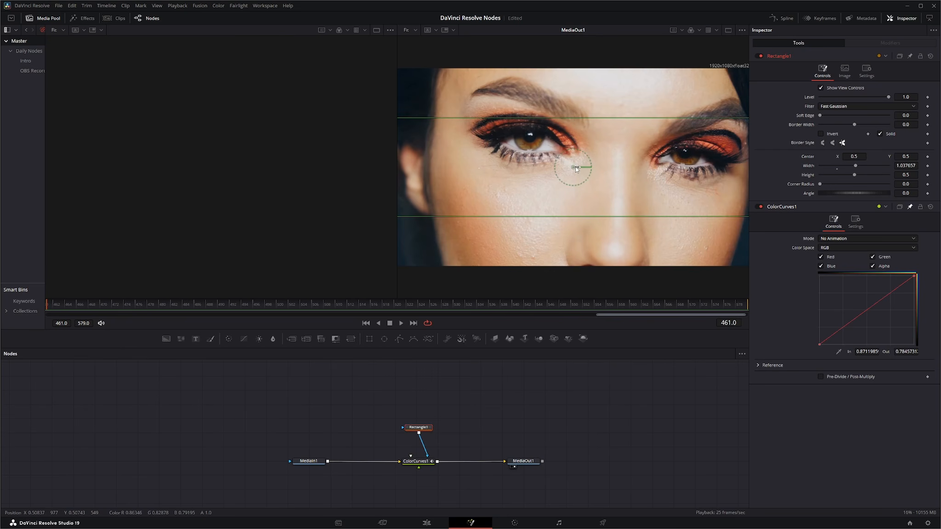
drag(574, 168, 575, 156)
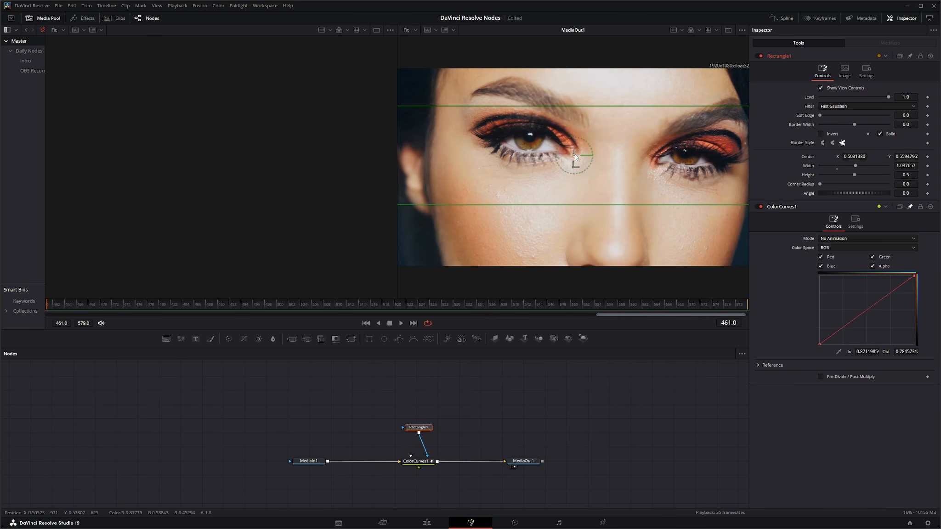
Step: Set ColorCurves1's Mode to Animated Color Correct and, with Red and Blue disabled, bend the green curve down at frame 461 to about In 0.63, Out 0.37
click(835, 239)
click(843, 249)
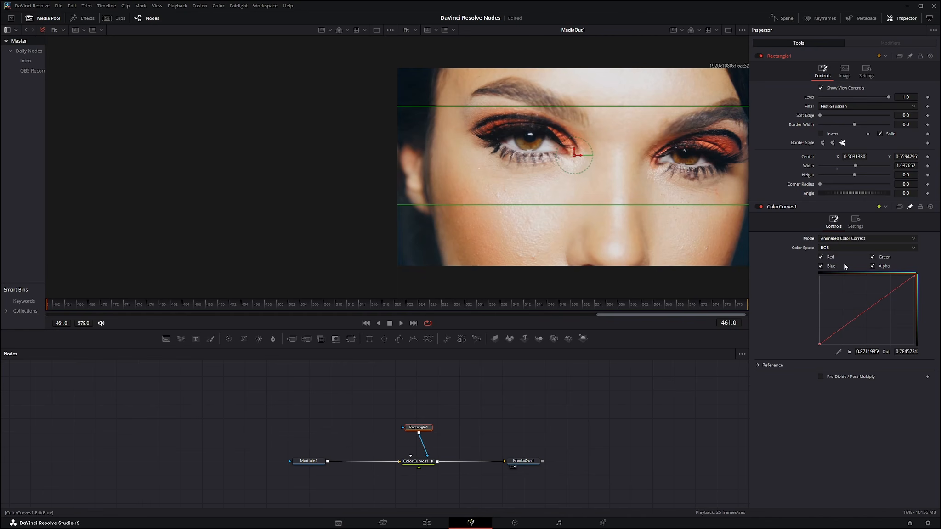
click(821, 256)
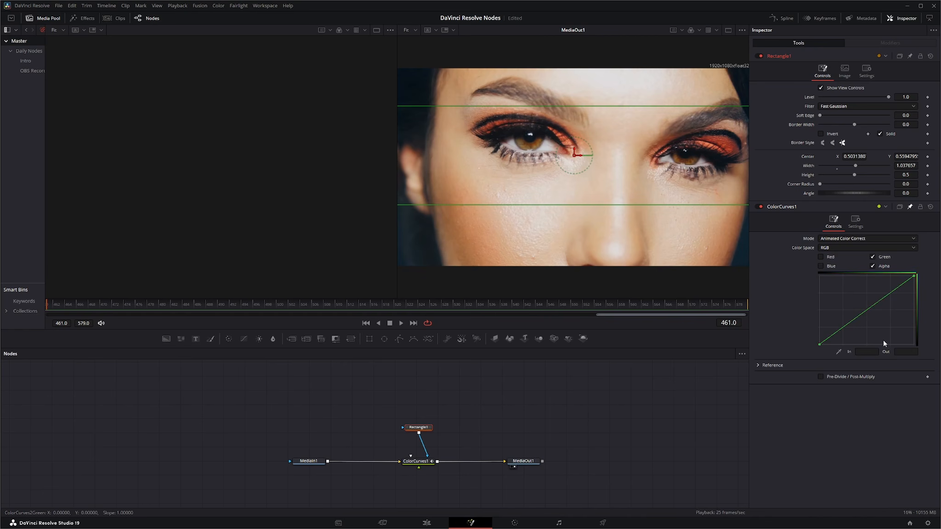
drag(864, 312, 879, 319)
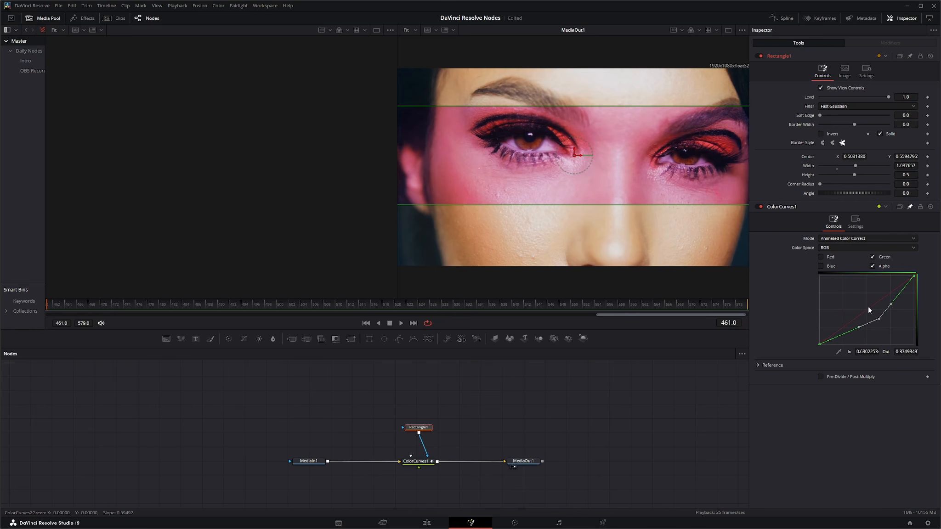
Step: Bend the green curve up at the last frame, 579, to about In 0.29, Out 0.71, and play the animation from frame 461
click(413, 323)
drag(879, 320, 846, 294)
click(366, 323)
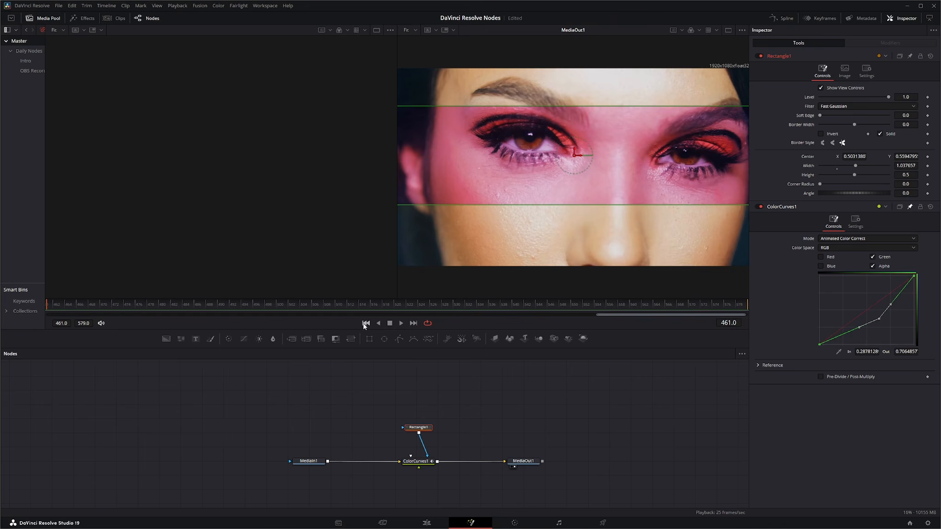
click(416, 462)
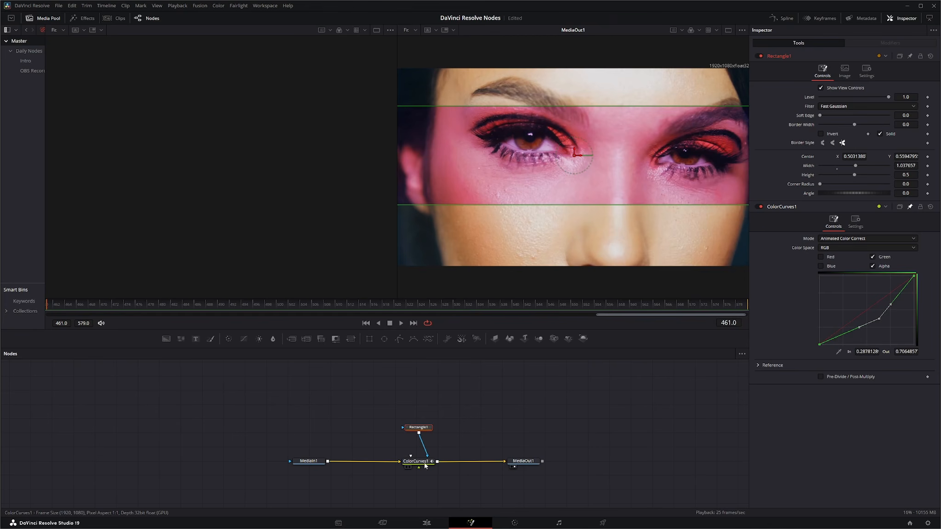
click(401, 324)
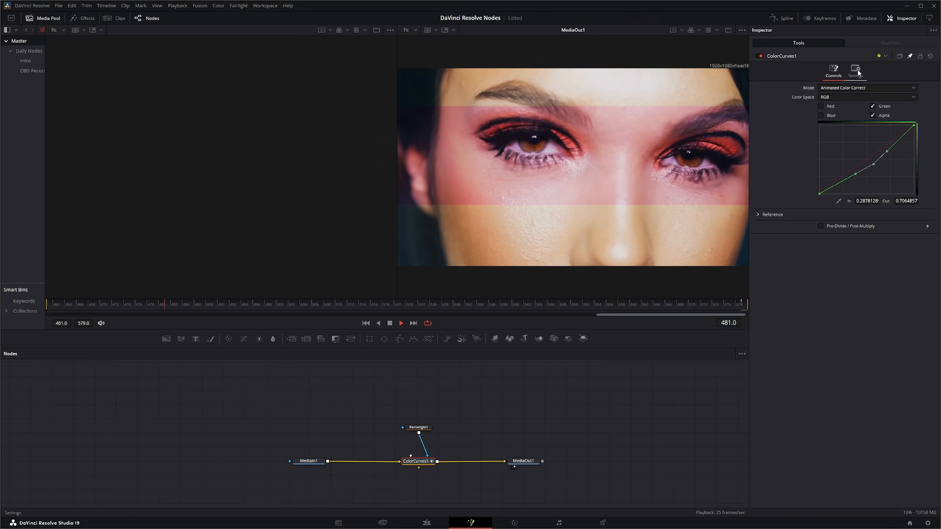
Step: During playback, try lower Blend values for ColorCurves1, restore Blend to 1.0, and apply its mask inverted
click(855, 70)
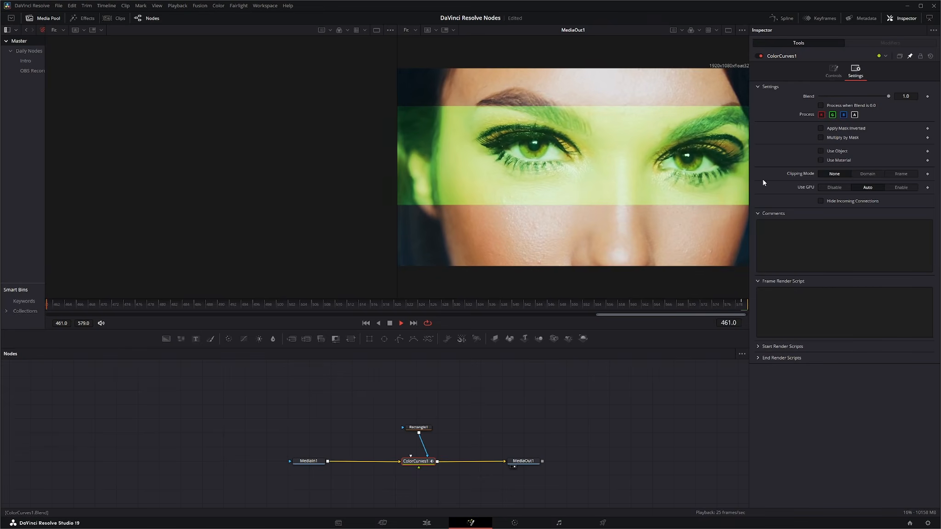
drag(874, 96, 898, 98)
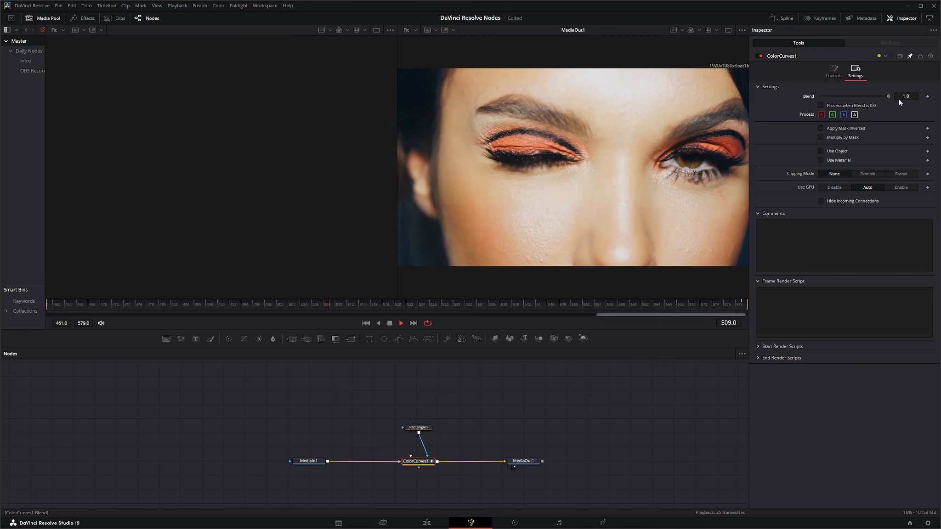
drag(819, 103, 900, 105)
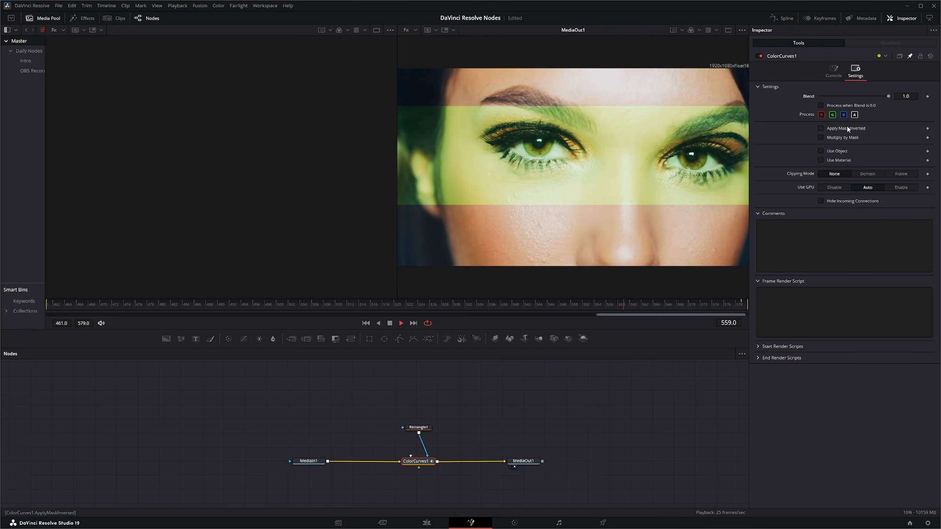
click(821, 128)
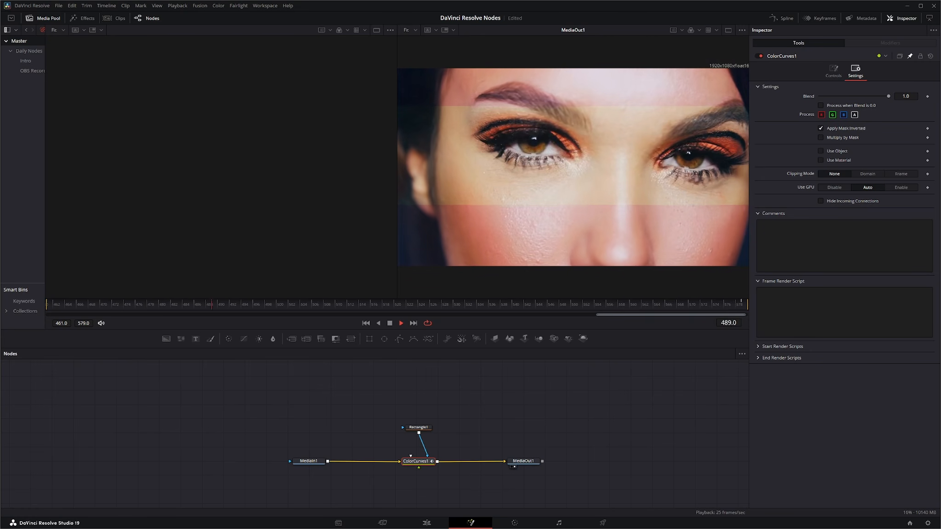